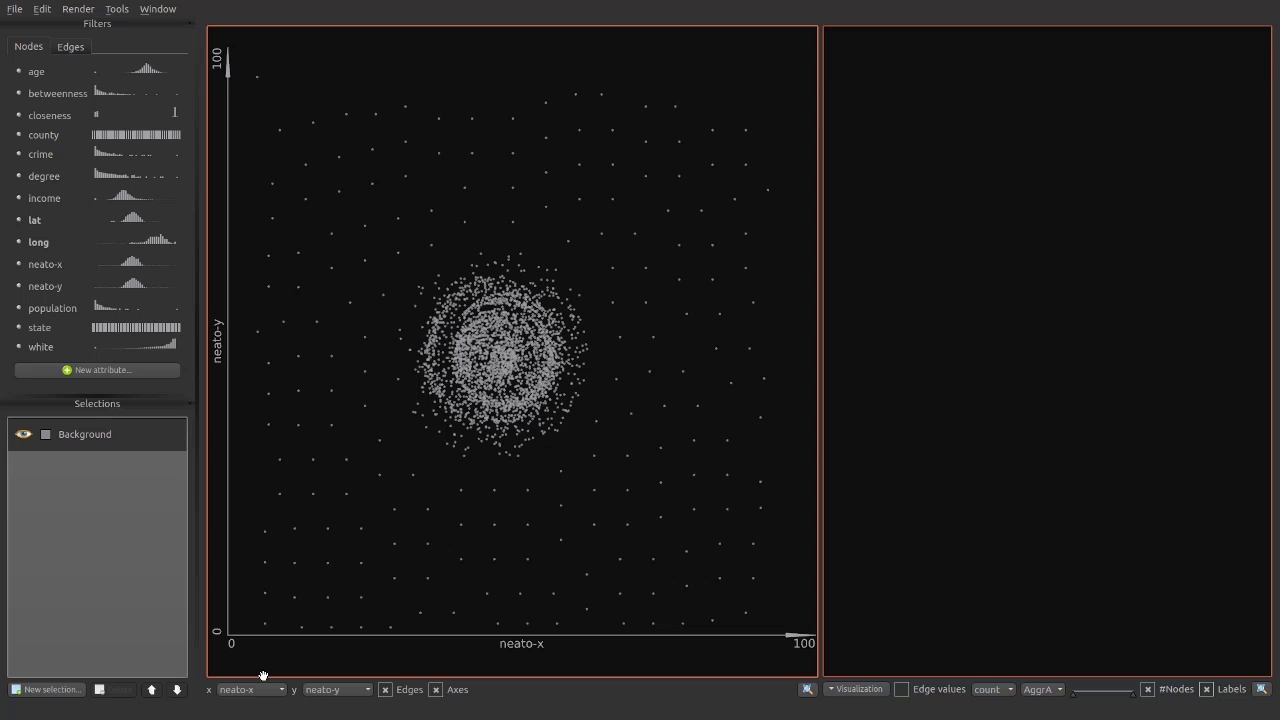
- Plot the nodes with age on the x axis and income on the y axis
{"action": "left_click", "coordinate": [260, 689]}
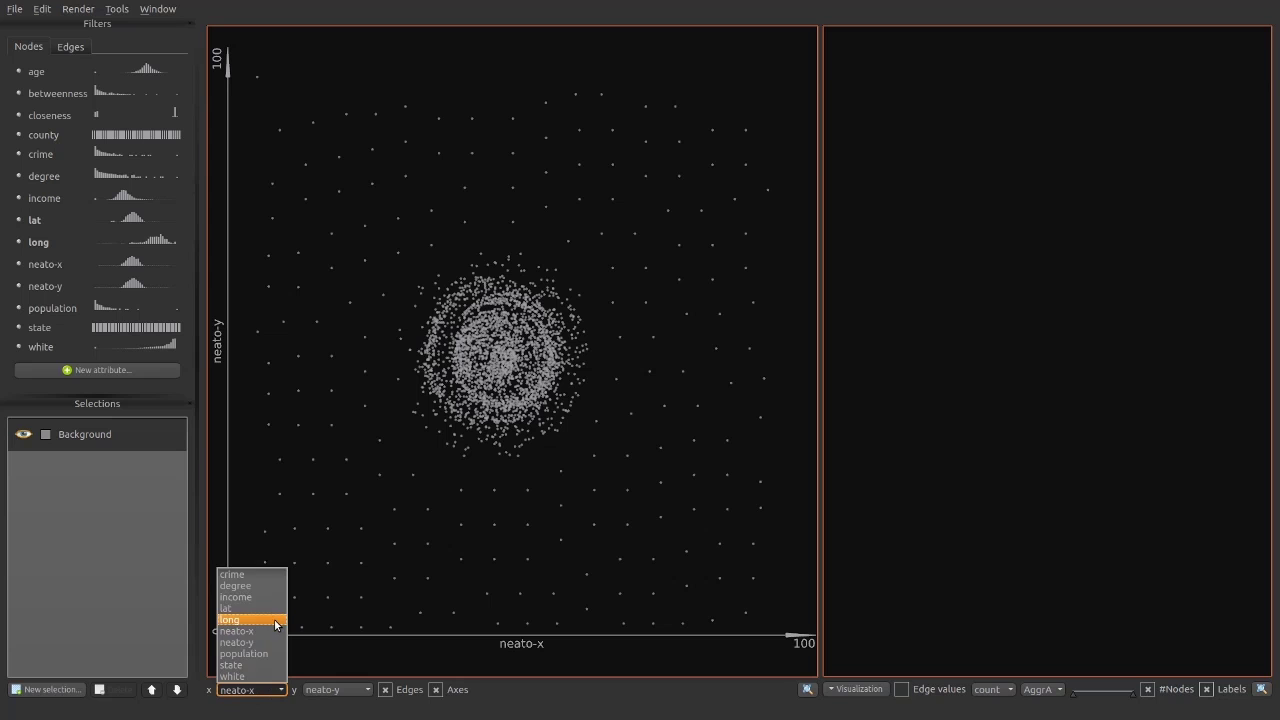
{"action": "left_click", "coordinate": [246, 575]}
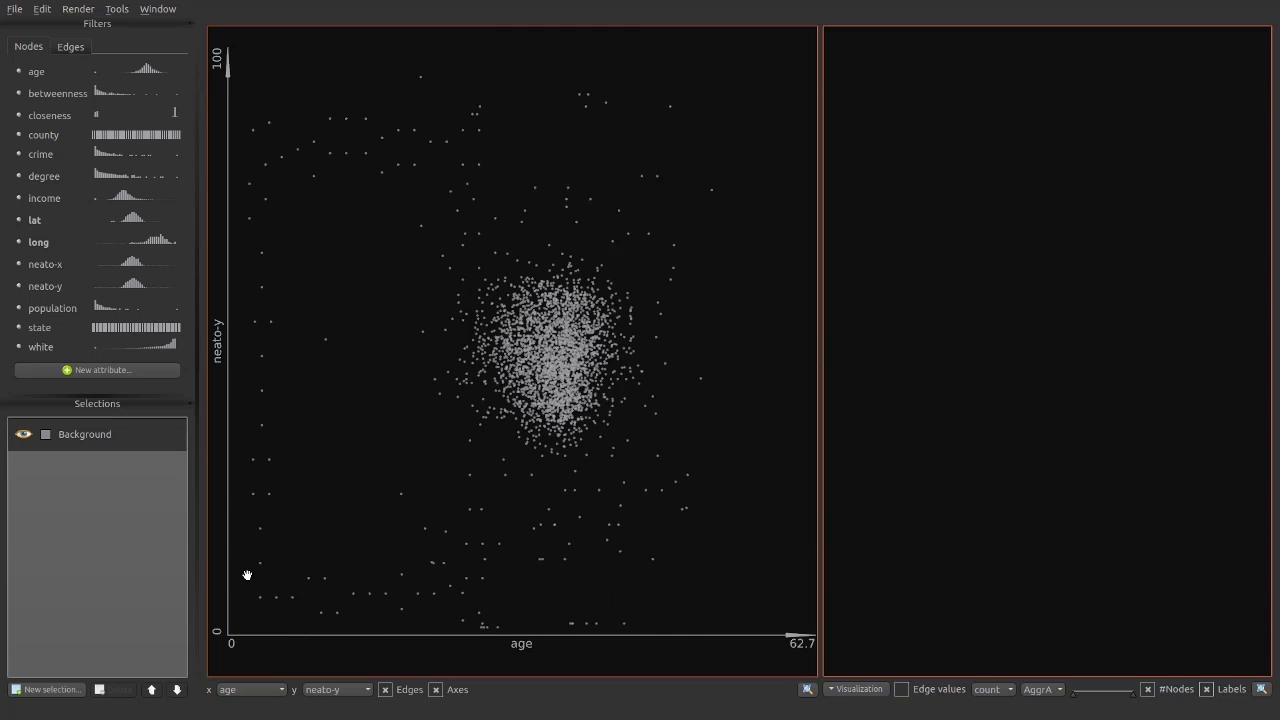
{"action": "left_click", "coordinate": [337, 689]}
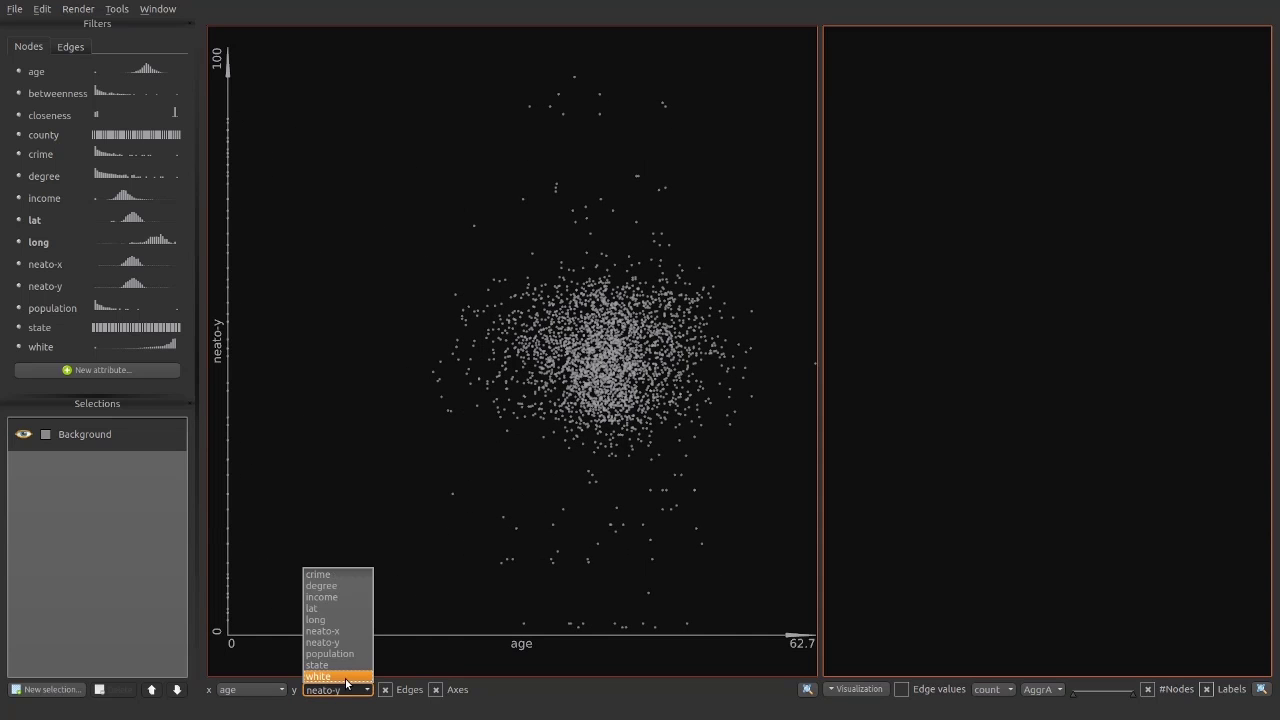
{"action": "left_click", "coordinate": [350, 598]}
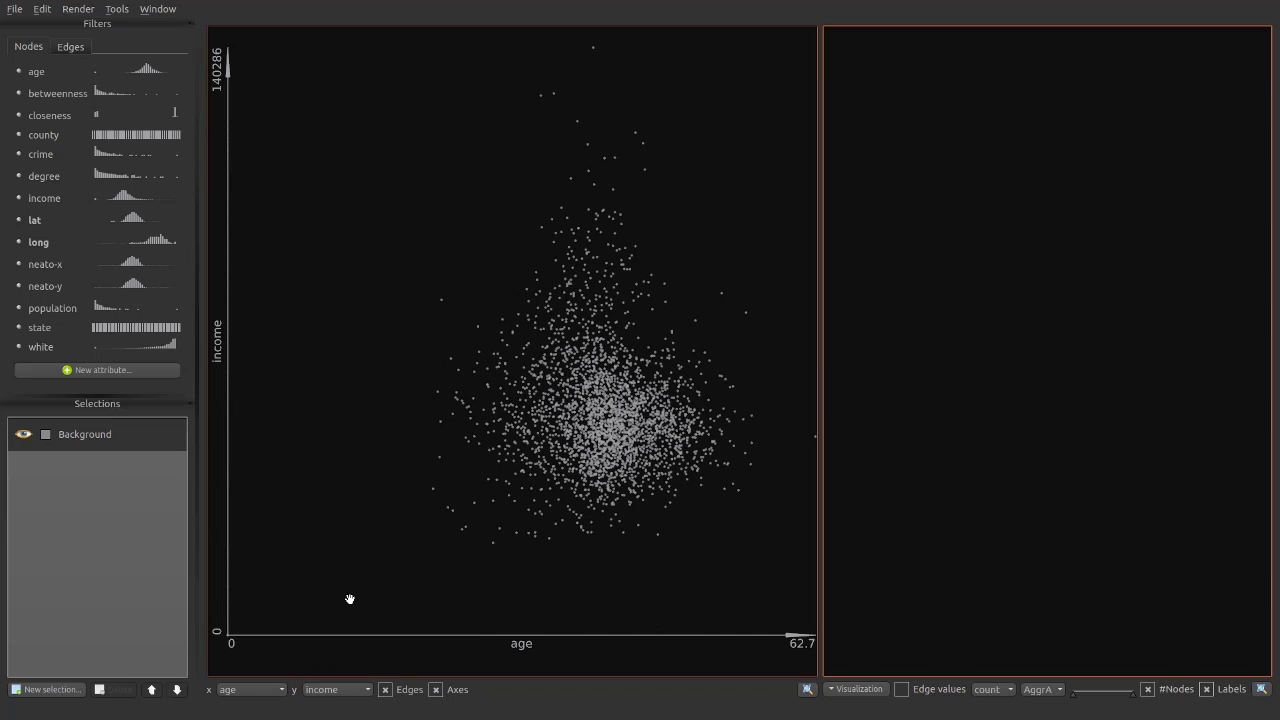
- Plot the nodes geographically, with long on the x axis and lat on the y axis
{"action": "left_click", "coordinate": [272, 689]}
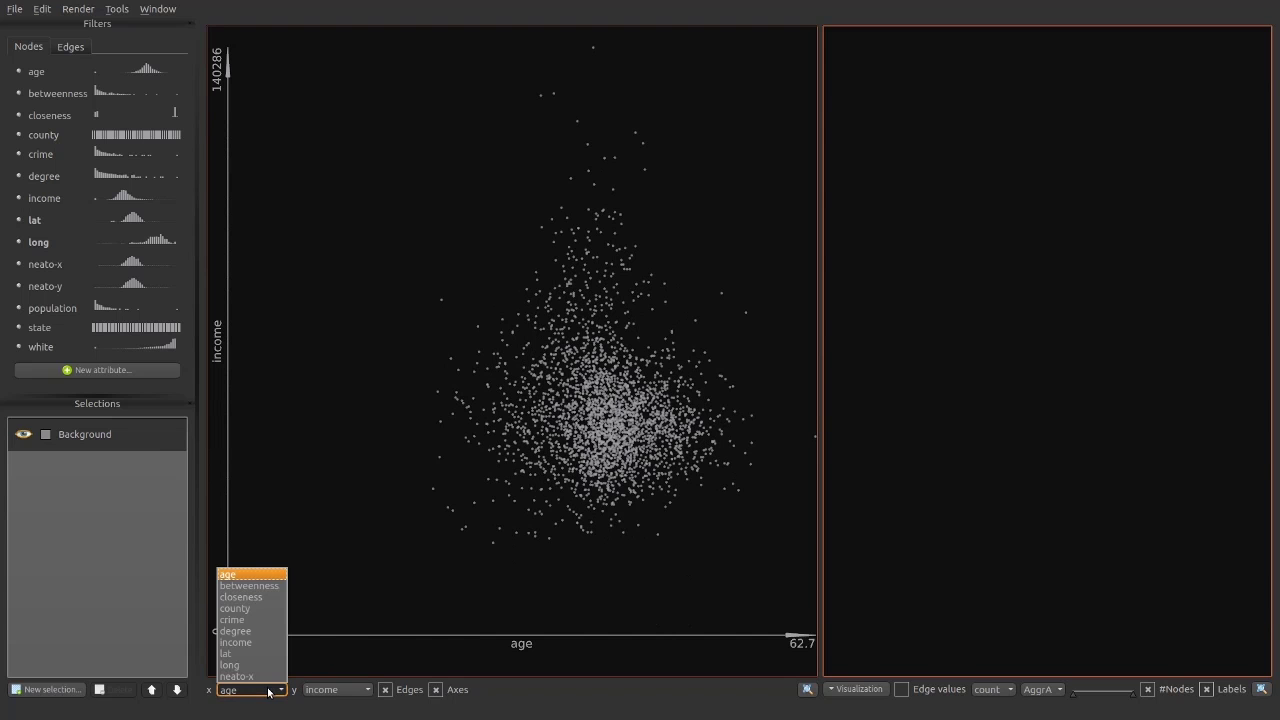
{"action": "left_click", "coordinate": [268, 665]}
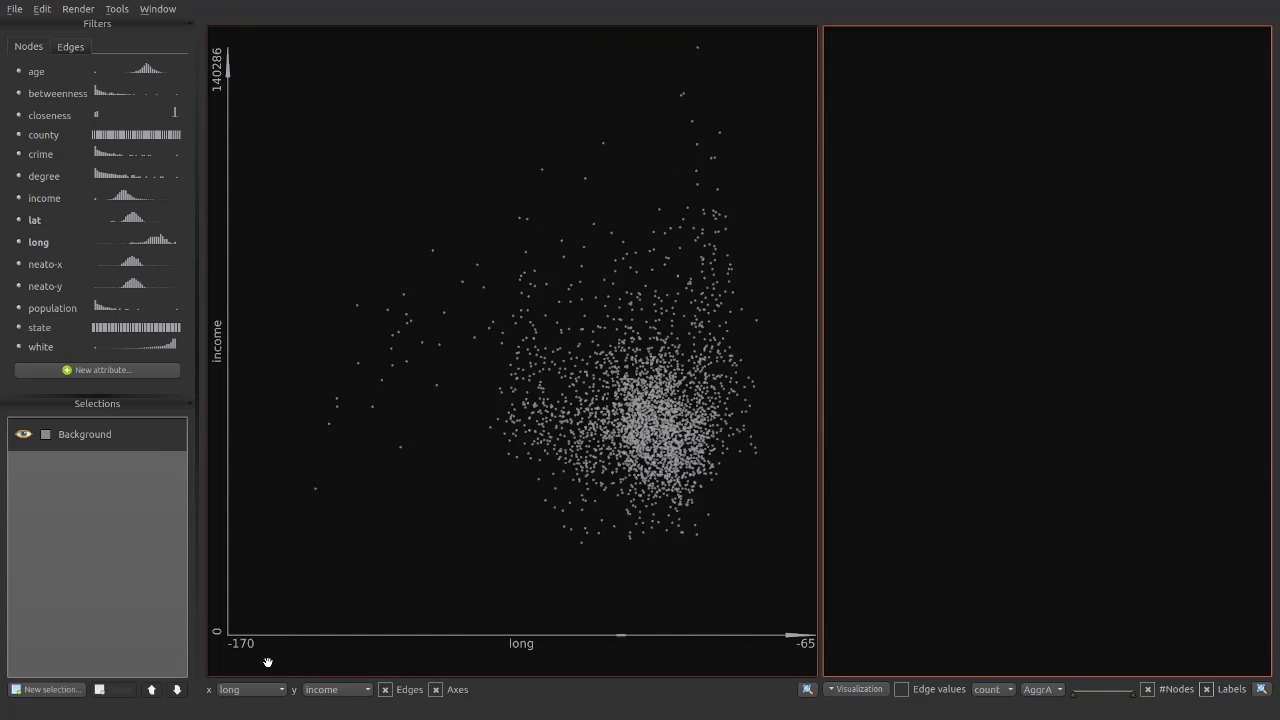
{"action": "left_click", "coordinate": [337, 689]}
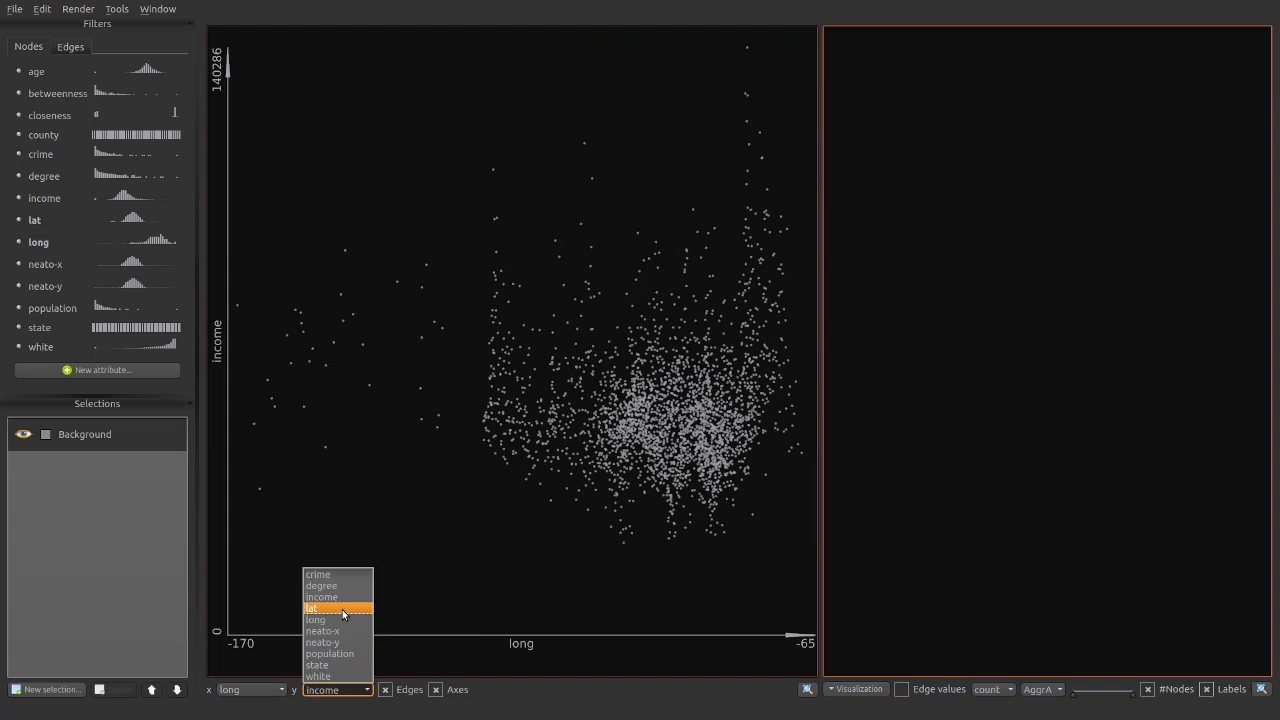
{"action": "left_click", "coordinate": [343, 612]}
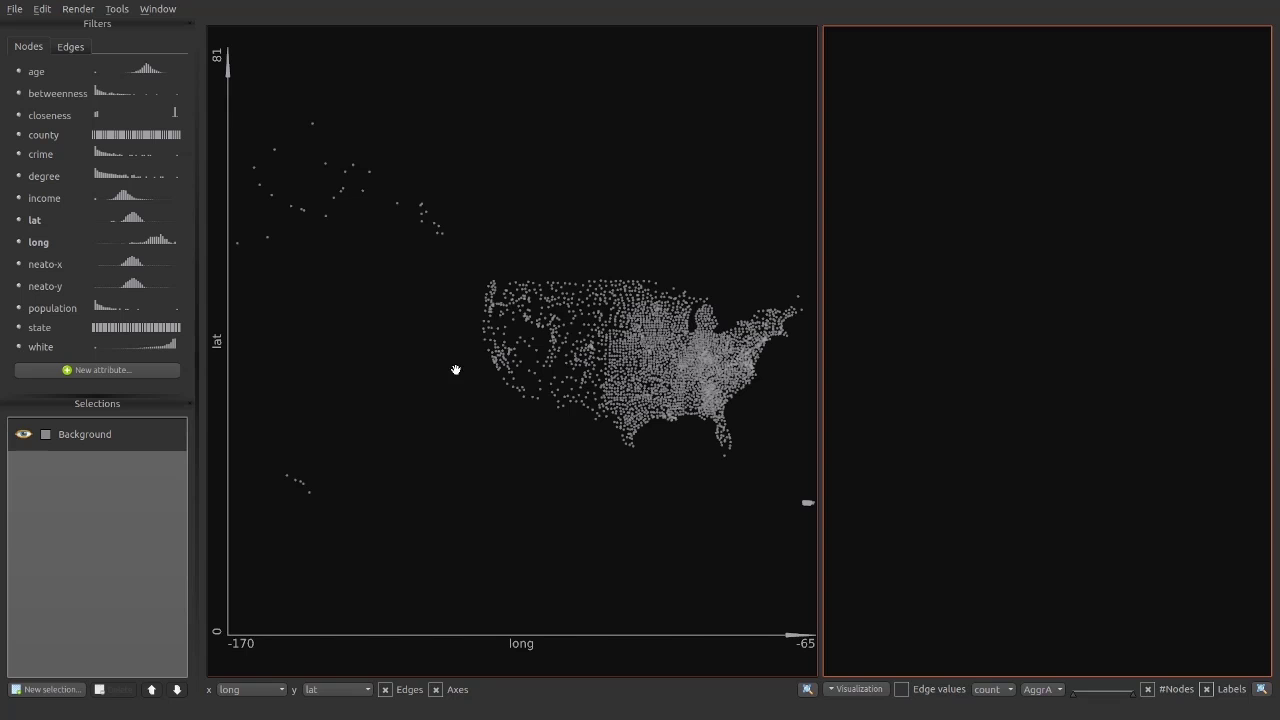
- Create a selection box fitted over the northwestern US counties and raise its minimum age to about 36
{"action": "right_click", "coordinate": [498, 315]}
{"action": "left_click", "coordinate": [516, 321]}
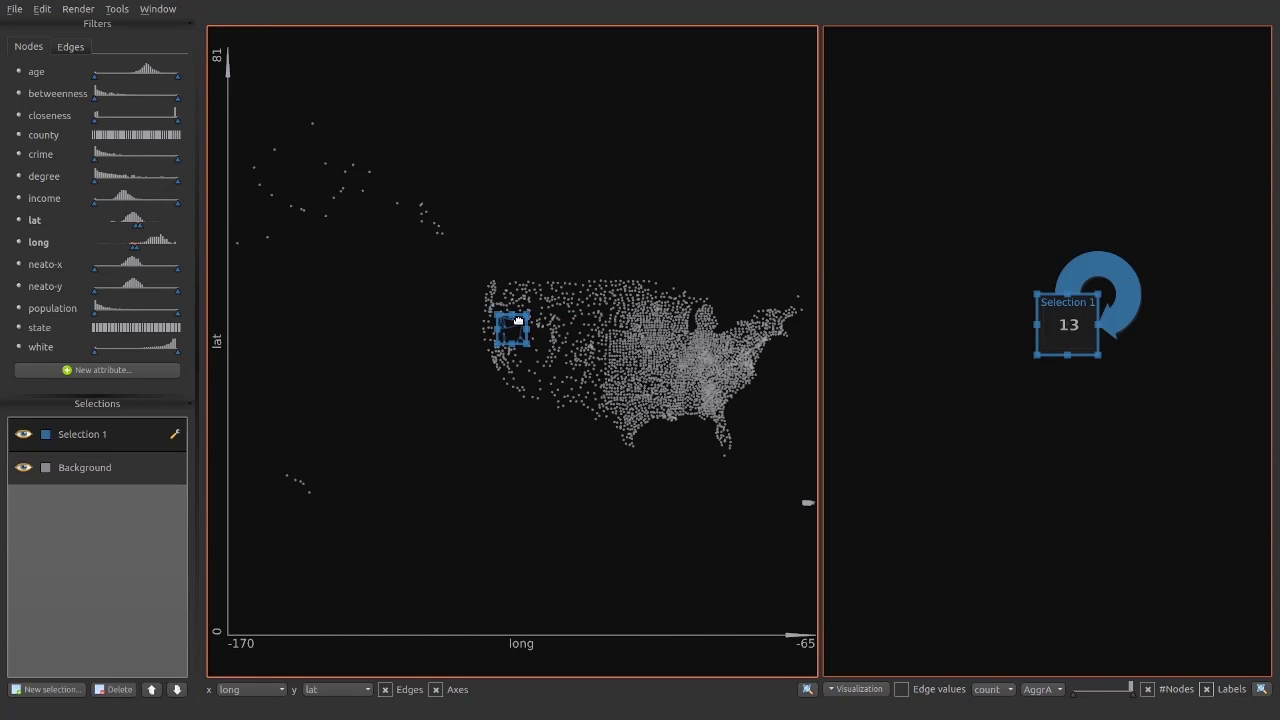
{"action": "mouse_move", "coordinate": [517, 333]}
{"action": "left_mouse_down"}
{"action": "mouse_move", "coordinate": [497, 328]}
{"action": "mouse_move", "coordinate": [518, 372]}
{"action": "mouse_move", "coordinate": [608, 405]}
{"action": "mouse_move", "coordinate": [648, 437]}
{"action": "mouse_move", "coordinate": [509, 345]}
{"action": "mouse_move", "coordinate": [500, 330]}
{"action": "mouse_move", "coordinate": [531, 327]}
{"action": "mouse_move", "coordinate": [509, 327]}
{"action": "mouse_move", "coordinate": [569, 375]}
{"action": "mouse_move", "coordinate": [522, 349]}
{"action": "mouse_move", "coordinate": [514, 320]}
{"action": "left_mouse_up"}
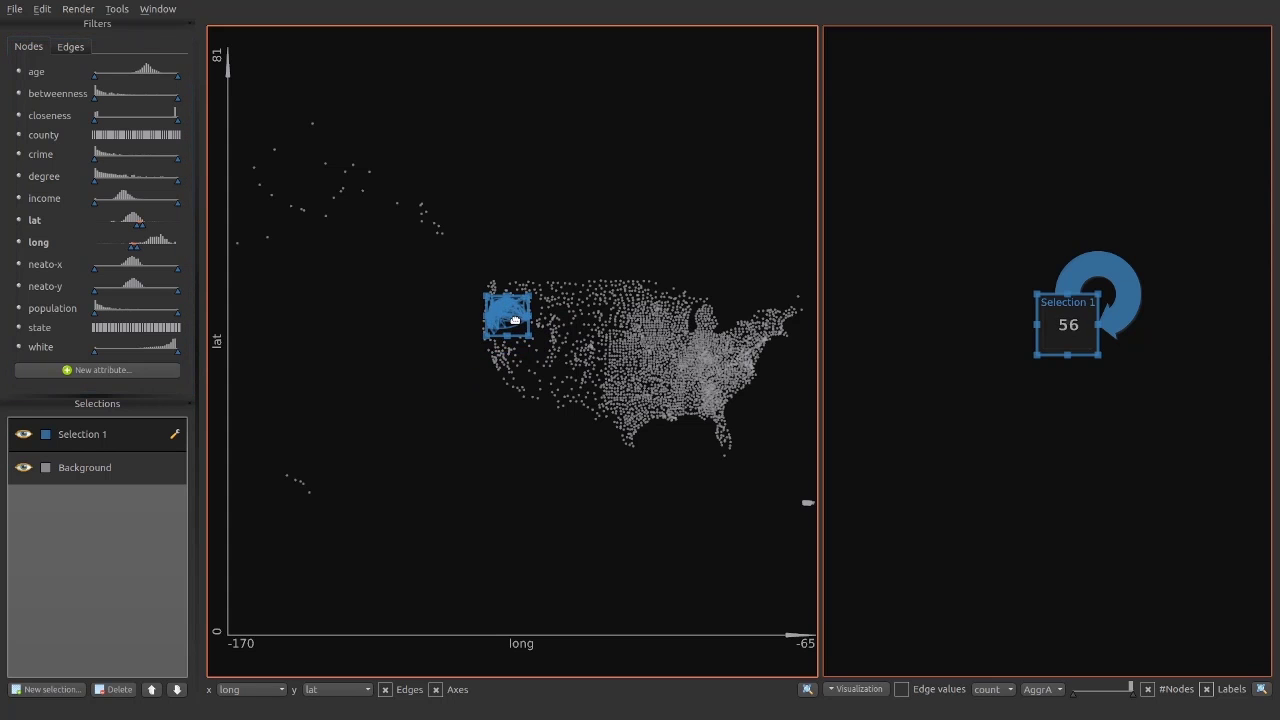
{"action": "mouse_move", "coordinate": [128, 229]}
{"action": "left_mouse_down"}
{"action": "mouse_move", "coordinate": [110, 231]}
{"action": "mouse_move", "coordinate": [155, 234]}
{"action": "mouse_move", "coordinate": [110, 220]}
{"action": "mouse_move", "coordinate": [157, 222]}
{"action": "mouse_move", "coordinate": [134, 221]}
{"action": "left_mouse_up"}
{"action": "left_click_drag", "start_coordinate": [528, 366], "coordinate": [535, 340]}
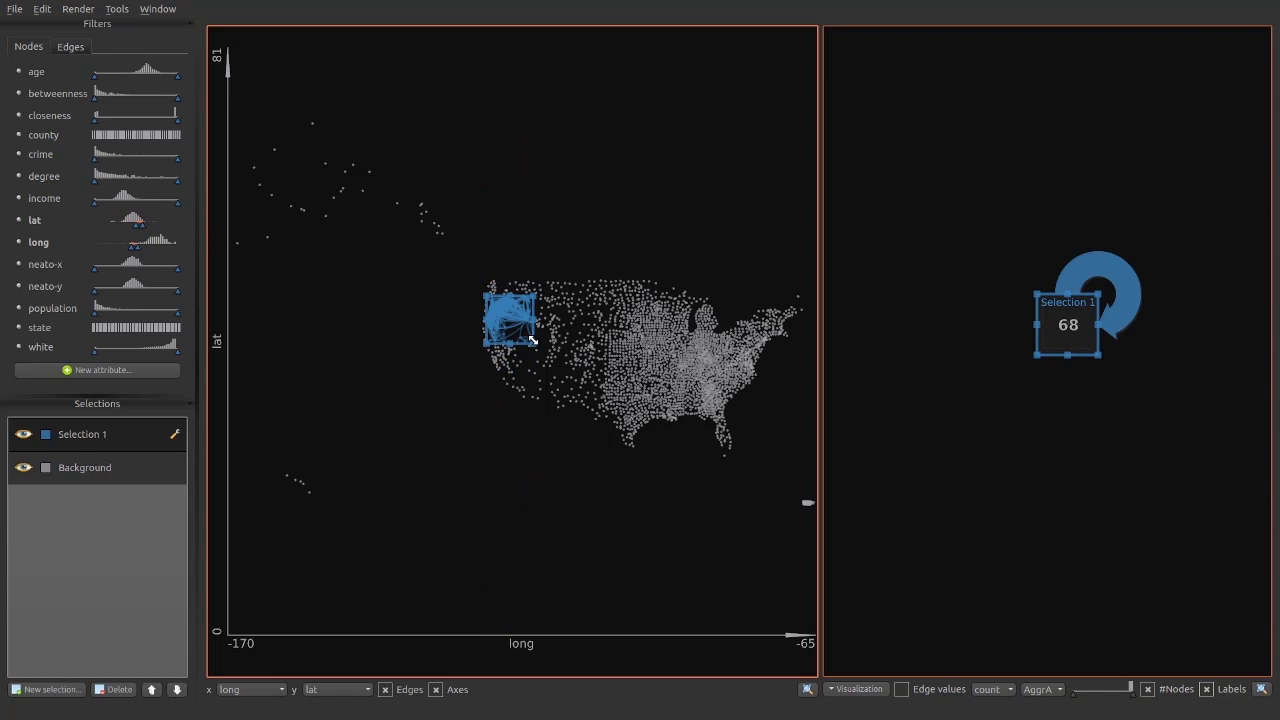
{"action": "left_click_drag", "start_coordinate": [97, 77], "coordinate": [143, 80]}
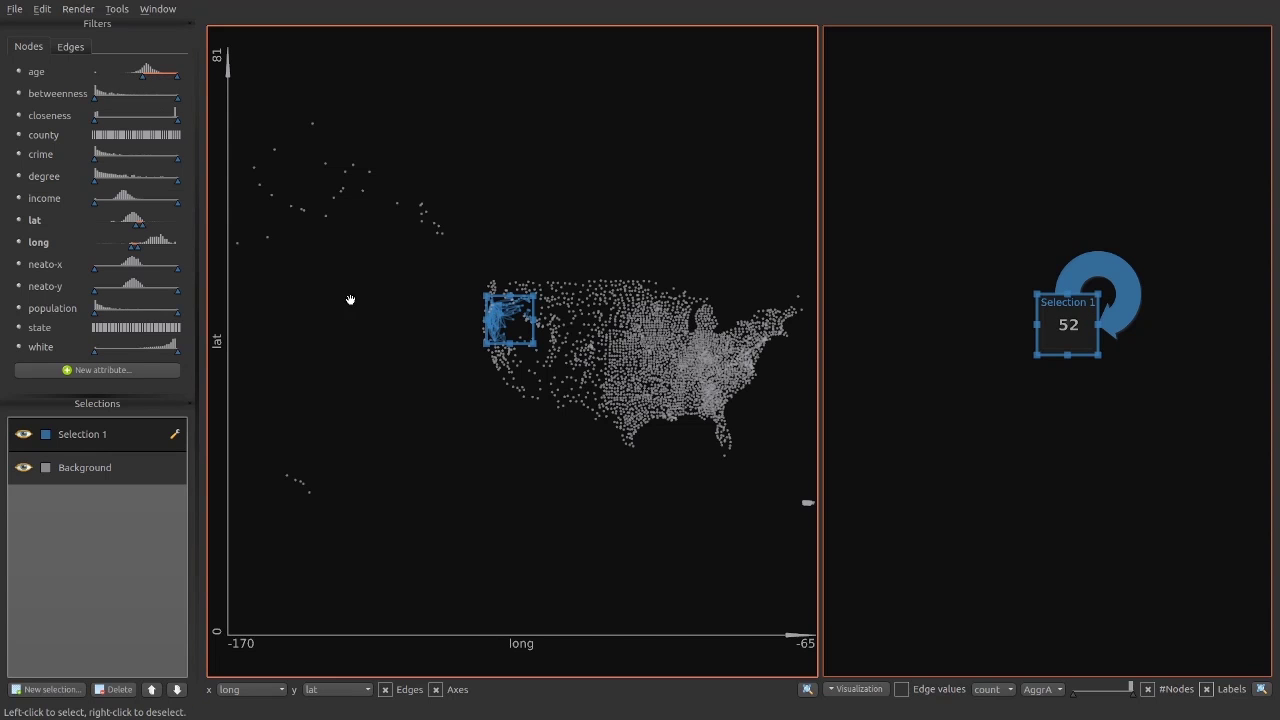
- Create a second selection box in the southwest, move it inland and enlarge it over the counties there
{"action": "right_click", "coordinate": [517, 380]}
{"action": "left_click", "coordinate": [533, 390]}
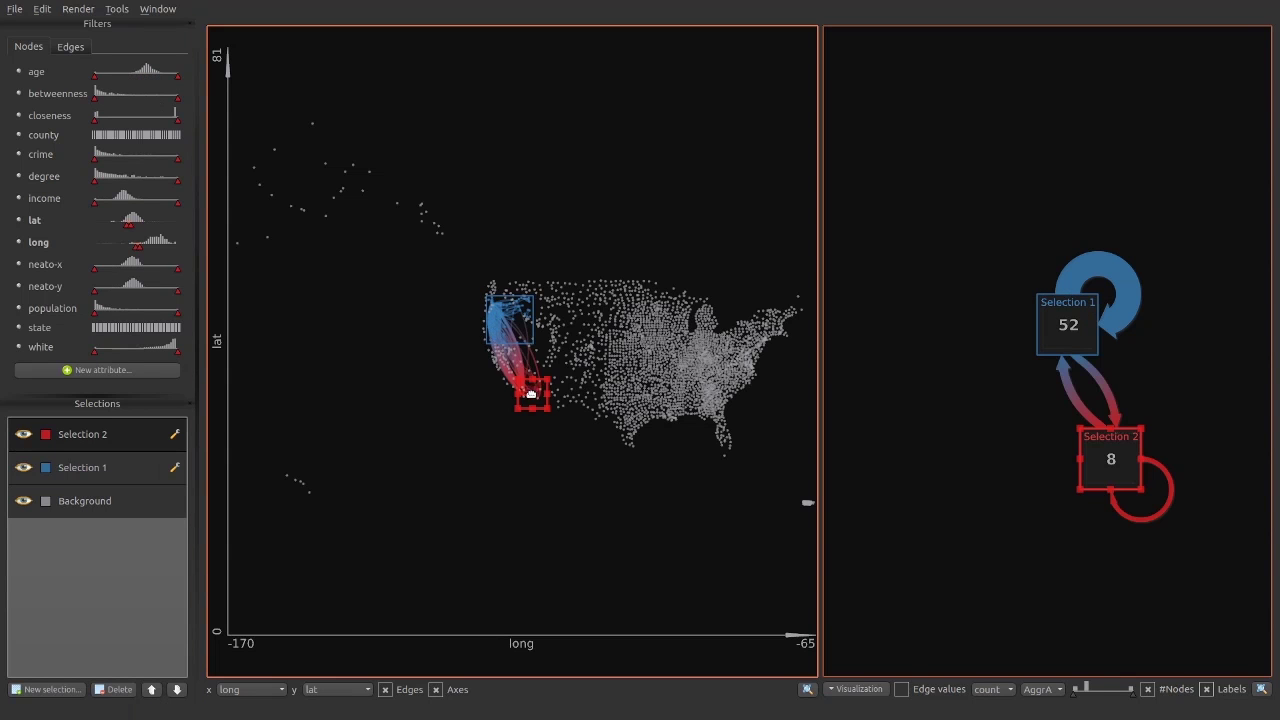
{"action": "mouse_move", "coordinate": [531, 394]}
{"action": "left_mouse_down"}
{"action": "mouse_move", "coordinate": [540, 381]}
{"action": "mouse_move", "coordinate": [616, 419]}
{"action": "mouse_move", "coordinate": [733, 434]}
{"action": "mouse_move", "coordinate": [763, 331]}
{"action": "mouse_move", "coordinate": [620, 297]}
{"action": "mouse_move", "coordinate": [537, 368]}
{"action": "mouse_move", "coordinate": [600, 403]}
{"action": "mouse_move", "coordinate": [545, 370]}
{"action": "mouse_move", "coordinate": [545, 405]}
{"action": "left_mouse_up"}
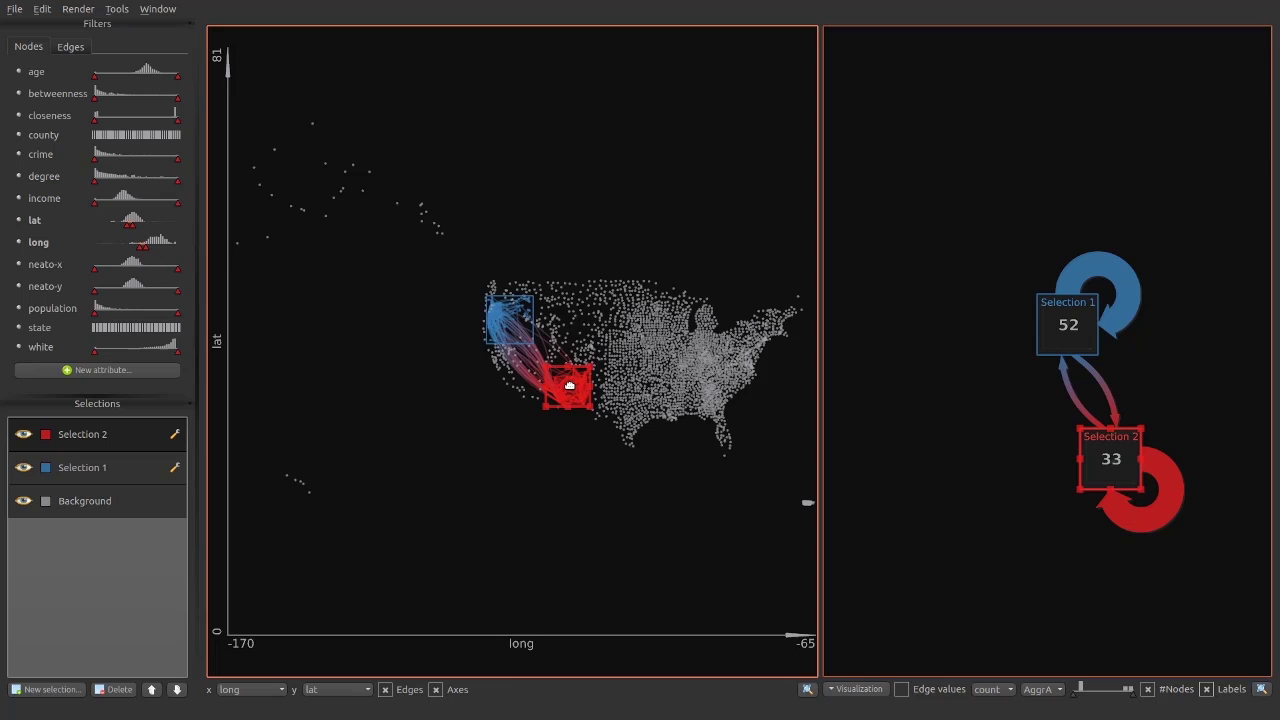
- Filter the southwestern selection's edges to within only, turning between in and between out off
{"action": "scroll", "coordinate": [569, 386], "scroll_direction": "up", "scroll_amount": 8}
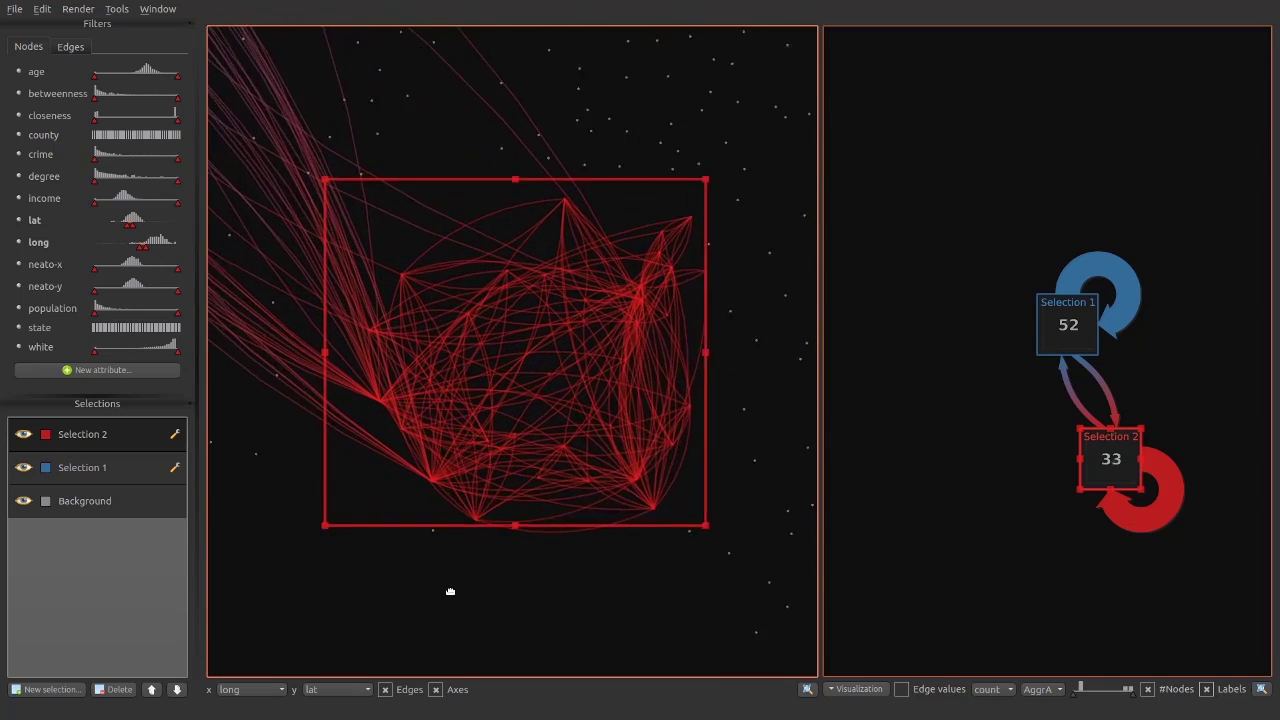
{"action": "scroll", "coordinate": [450, 592], "scroll_direction": "up", "scroll_amount": 3}
{"action": "left_click", "coordinate": [70, 47]}
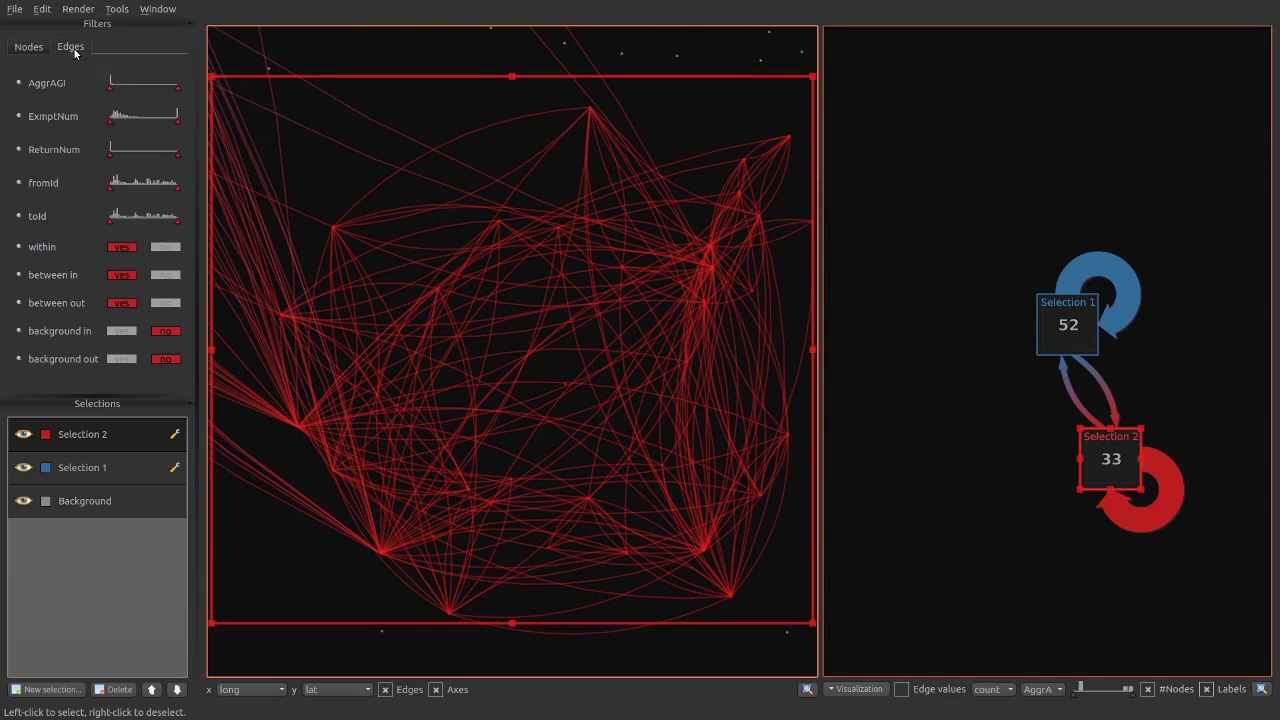
{"action": "left_click", "coordinate": [166, 275]}
{"action": "left_click", "coordinate": [166, 302]}
{"action": "left_click", "coordinate": [165, 247]}
{"action": "left_click", "coordinate": [121, 247]}
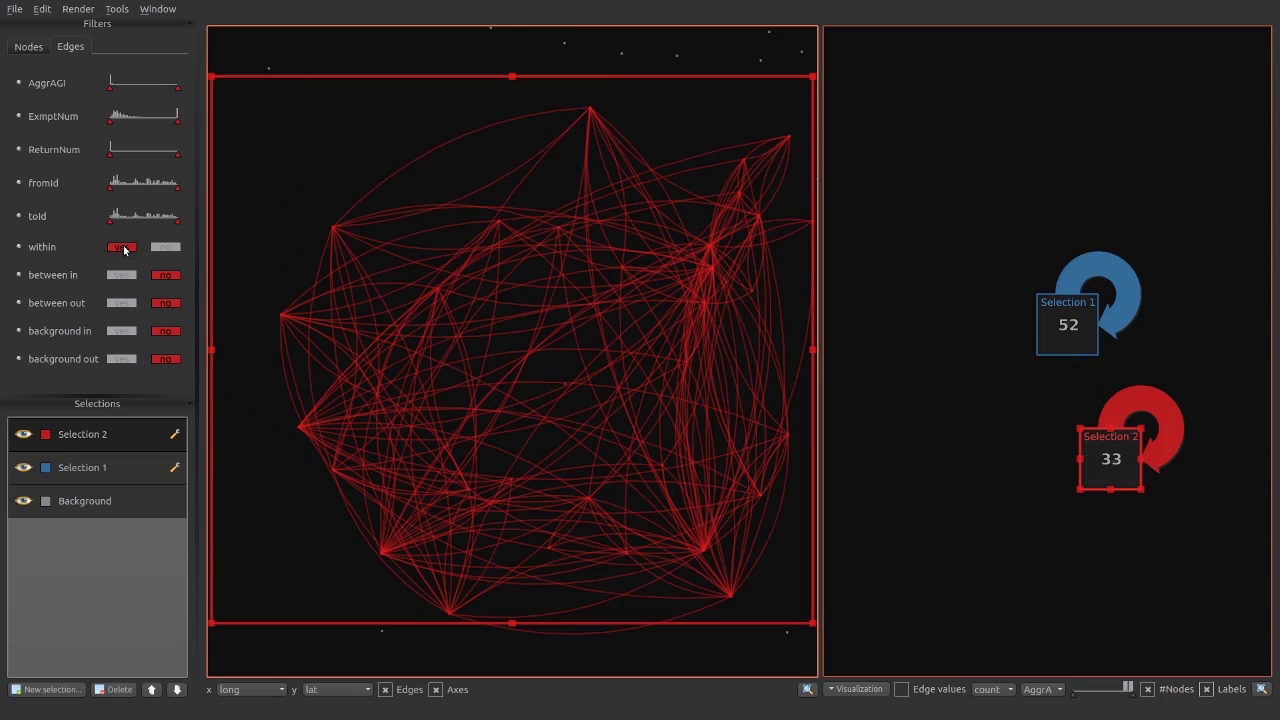
- Switch the southwestern selection's between in and between out edges on and off to compare each direction with the northwestern selection
{"action": "scroll", "coordinate": [382, 254], "scroll_direction": "down", "scroll_amount": 3}
{"action": "scroll", "coordinate": [382, 254], "scroll_direction": "down", "scroll_amount": 2}
{"action": "left_click_drag", "start_coordinate": [400, 119], "coordinate": [622, 350]}
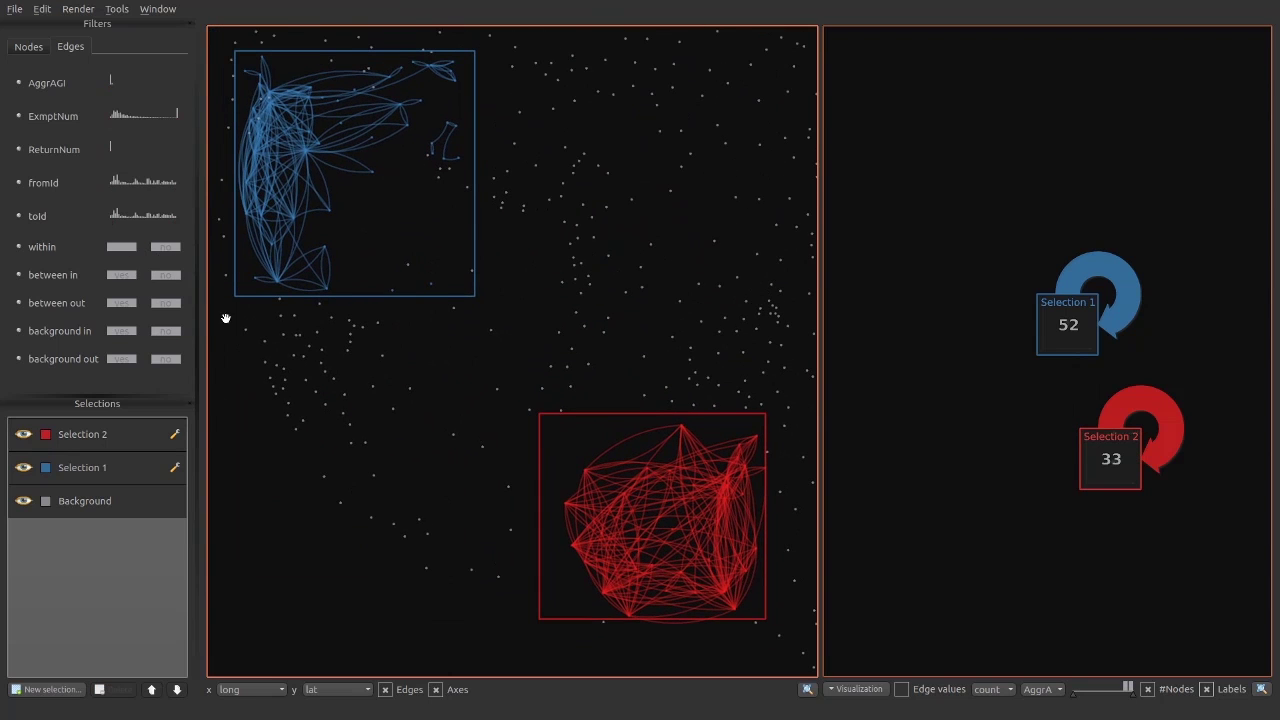
{"action": "left_click", "coordinate": [580, 468]}
{"action": "left_click", "coordinate": [121, 276]}
{"action": "left_click", "coordinate": [160, 276]}
{"action": "left_click", "coordinate": [122, 303]}
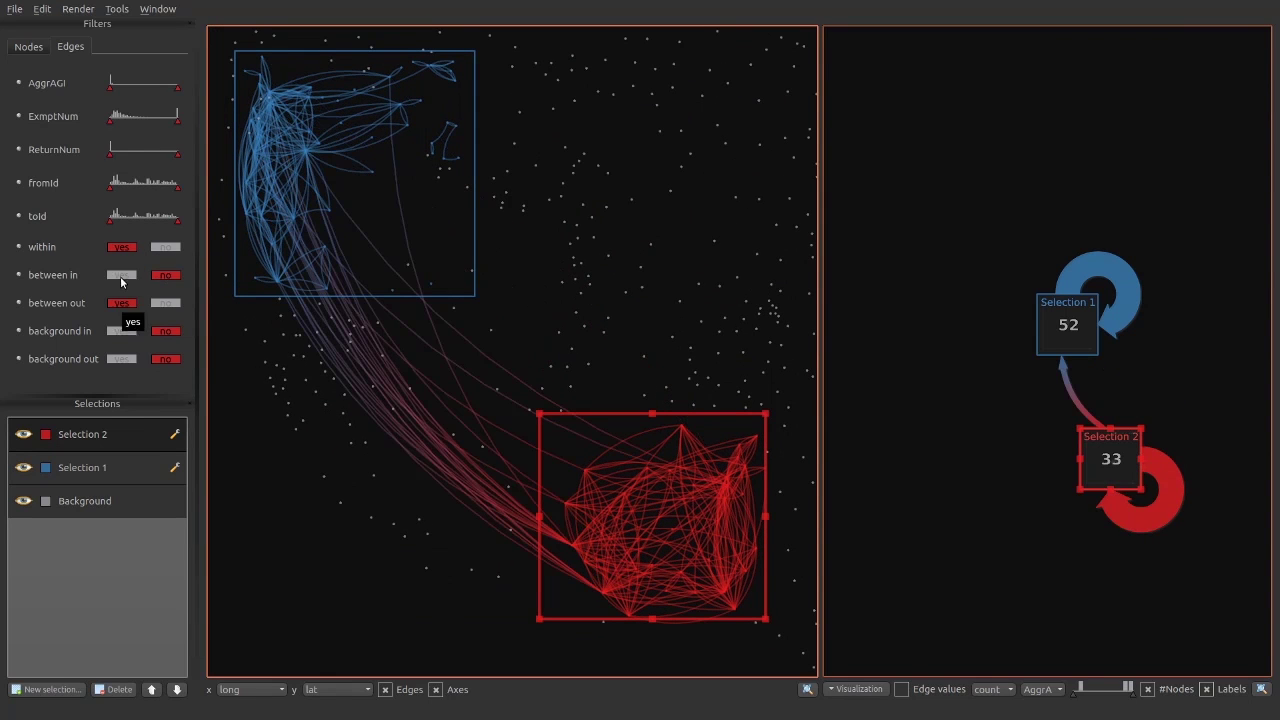
{"action": "left_click", "coordinate": [122, 277]}
{"action": "left_click", "coordinate": [166, 276]}
{"action": "left_click", "coordinate": [167, 303]}
- Show the southwestern selection's background in and background out edges
{"action": "left_click", "coordinate": [121, 331]}
{"action": "scroll", "coordinate": [420, 417], "scroll_direction": "down", "scroll_amount": 5}
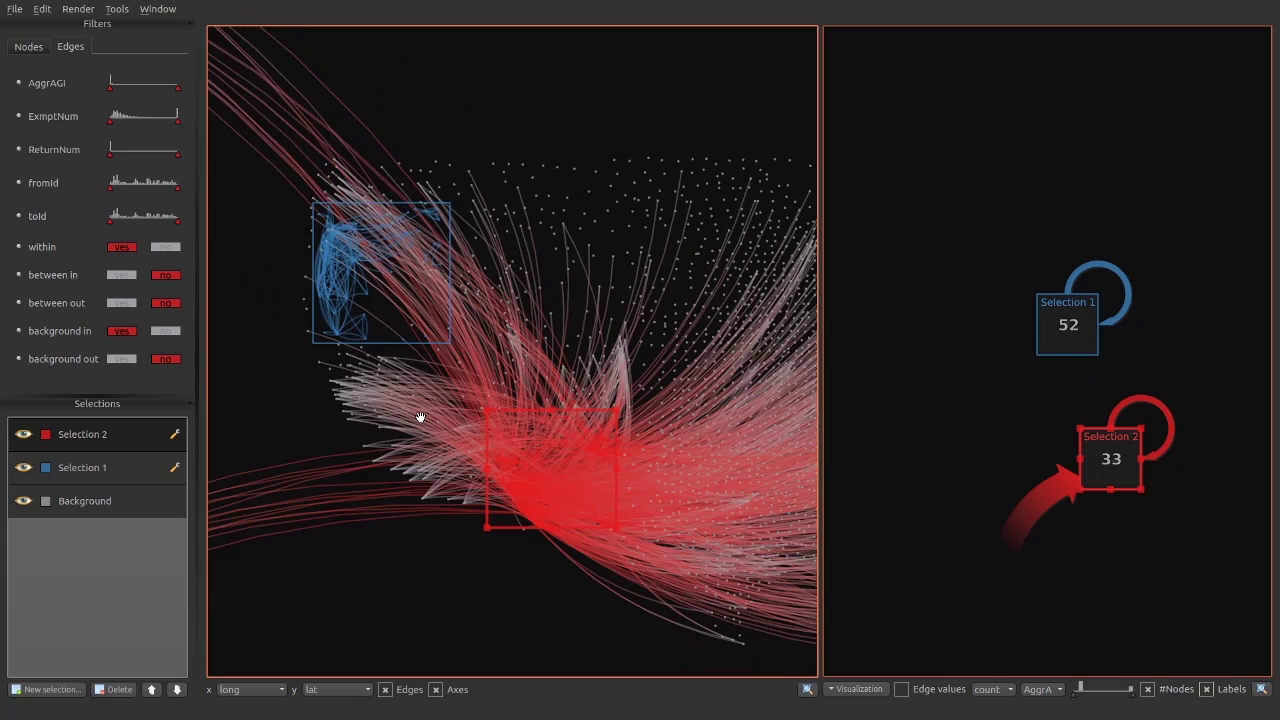
{"action": "left_click", "coordinate": [522, 440]}
{"action": "left_click", "coordinate": [128, 361]}
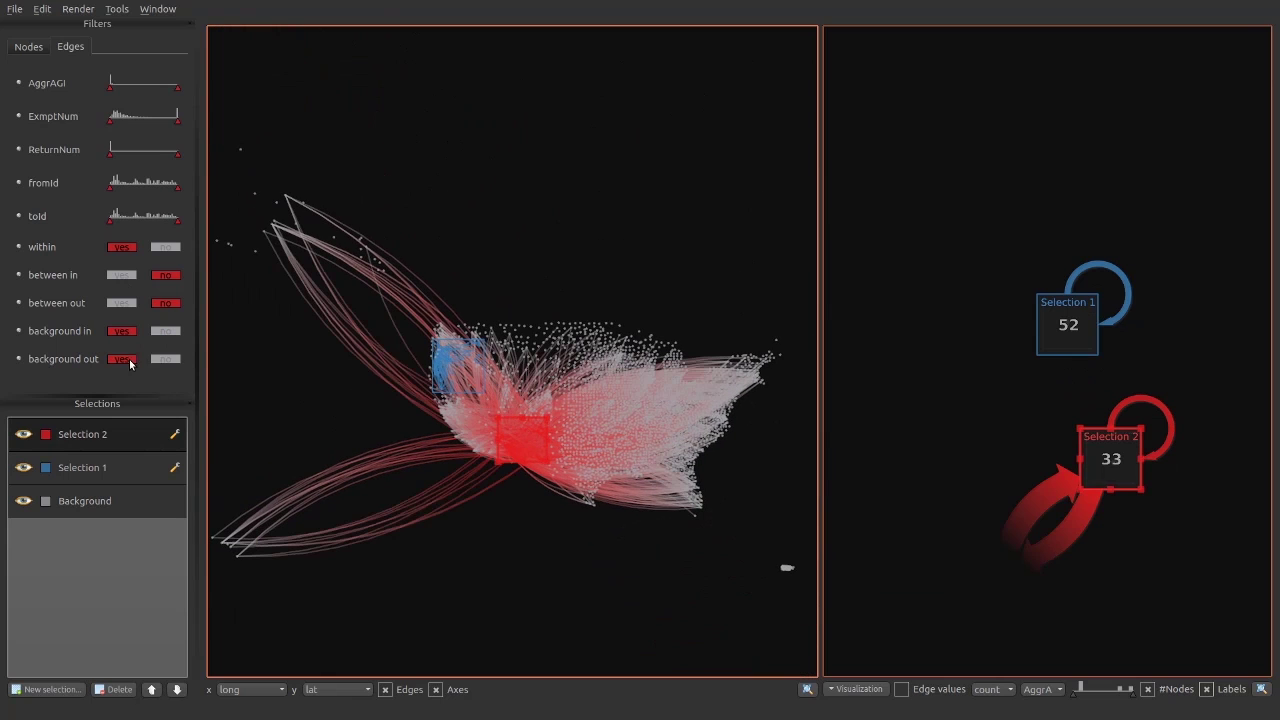
- Turn the southwestern selection's background in and out edges off and its between in and out edges on
{"action": "left_click", "coordinate": [170, 361]}
{"action": "left_click", "coordinate": [166, 331]}
{"action": "left_click", "coordinate": [121, 275]}
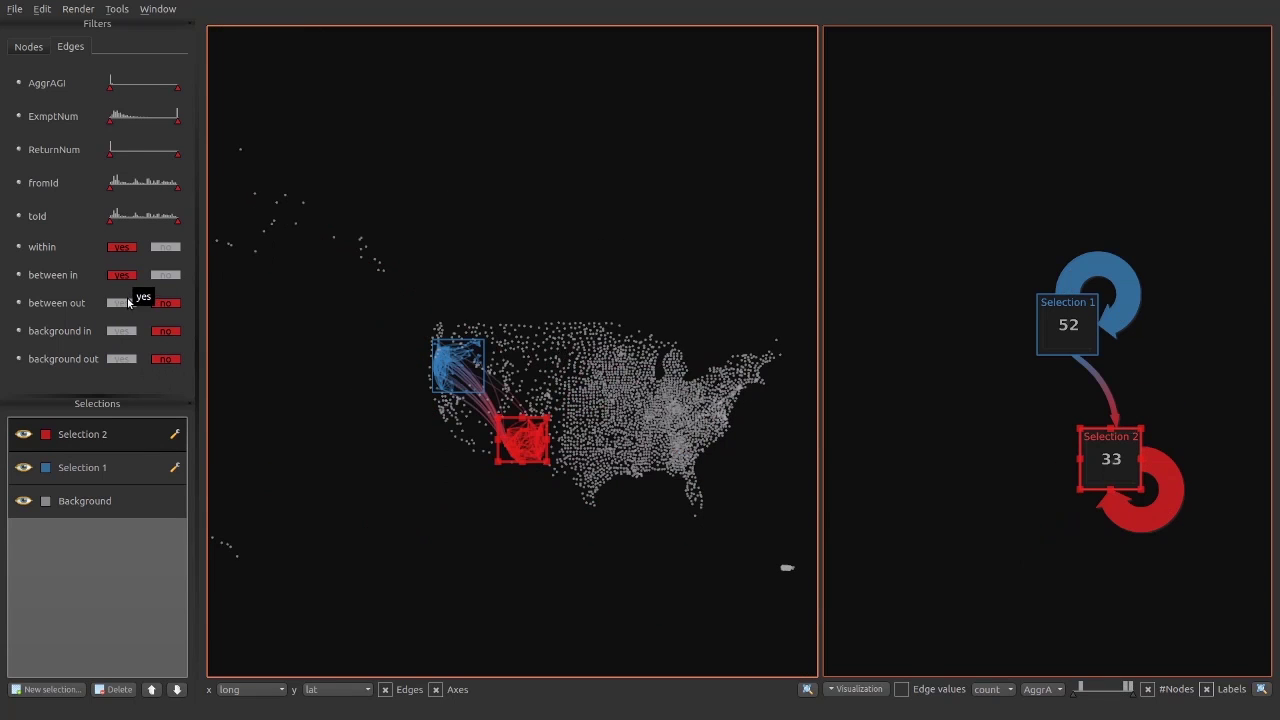
{"action": "left_click", "coordinate": [121, 303]}
- Lower the southwestern selection's maximum age to about 36 and rename the selection "Low age"
{"action": "left_click", "coordinate": [28, 46]}
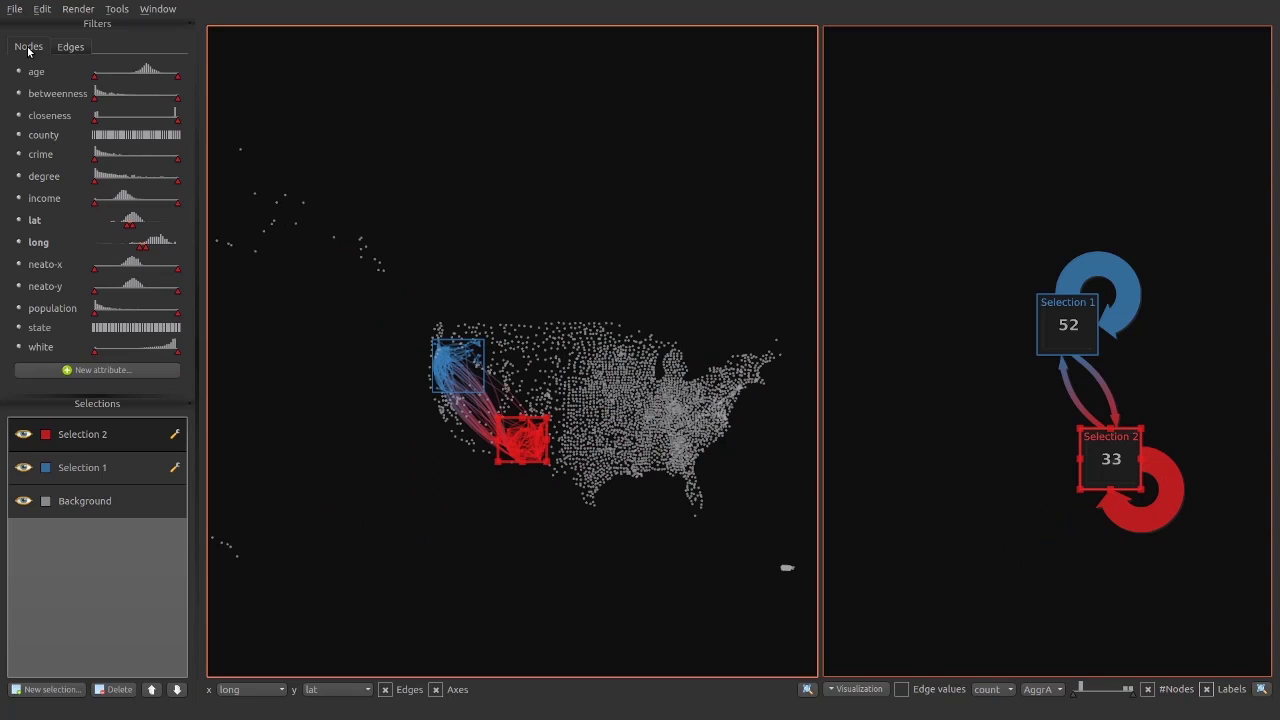
{"action": "left_click_drag", "start_coordinate": [161, 87], "coordinate": [141, 85]}
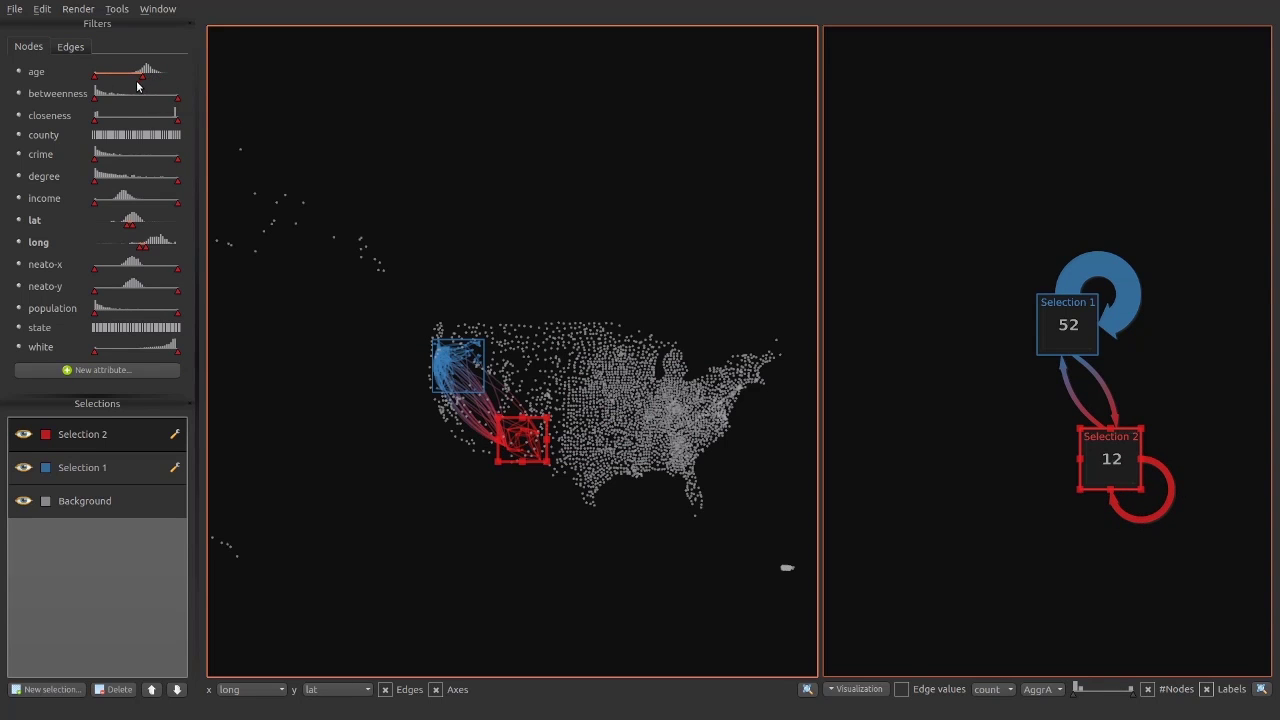
{"action": "double_click", "coordinate": [82, 435]}
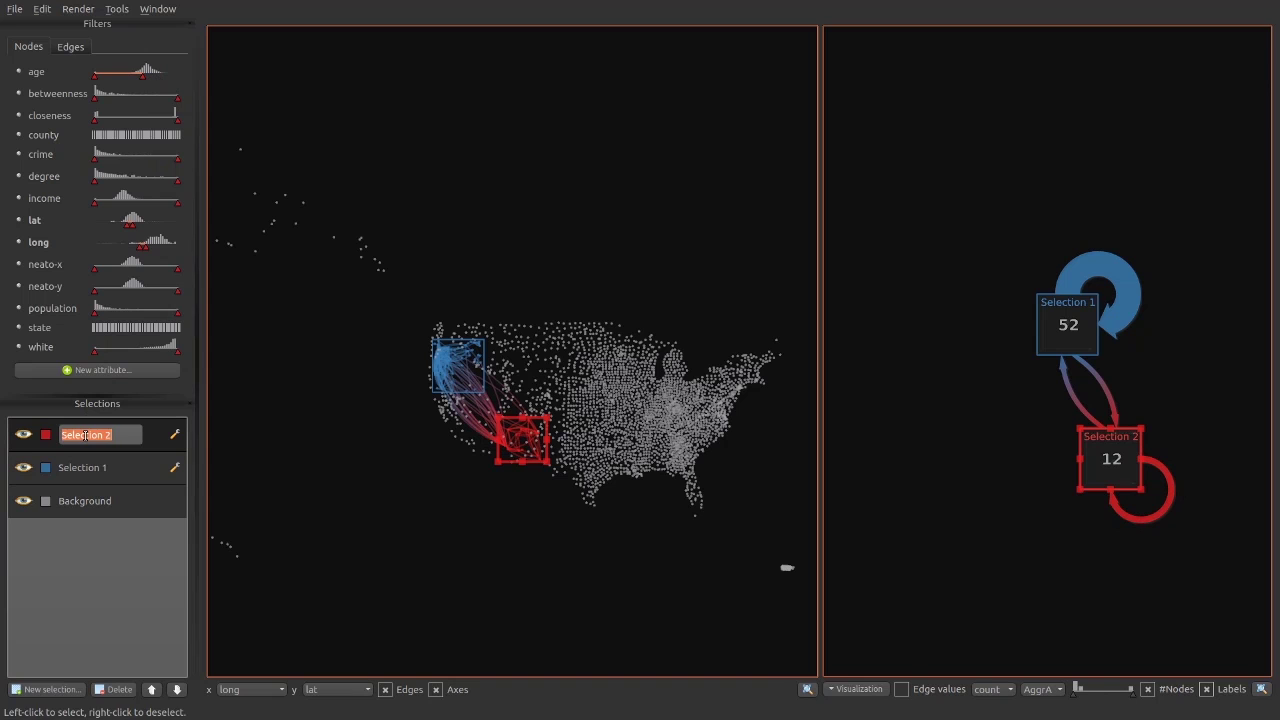
{"action": "type", "text": "Low age"}
{"action": "key", "text": "Return"}
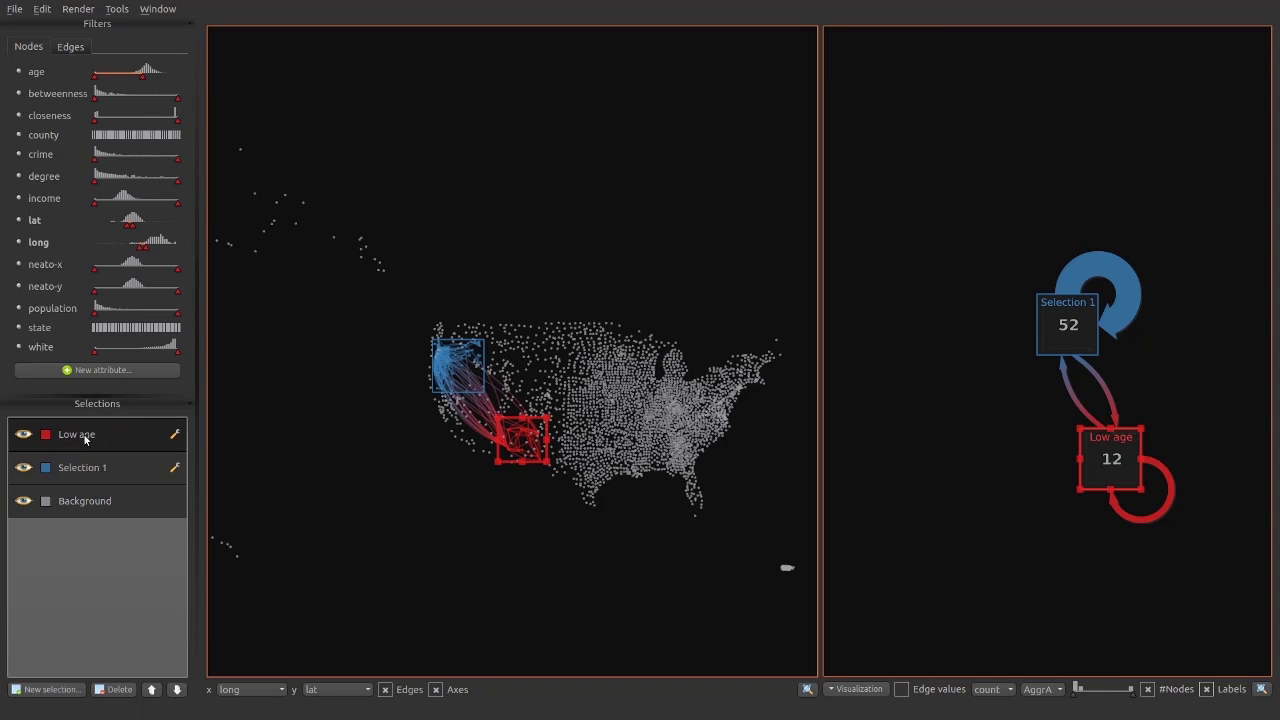
- Rename the northwestern selection "High age"
{"action": "left_click", "coordinate": [474, 368]}
{"action": "double_click", "coordinate": [87, 464]}
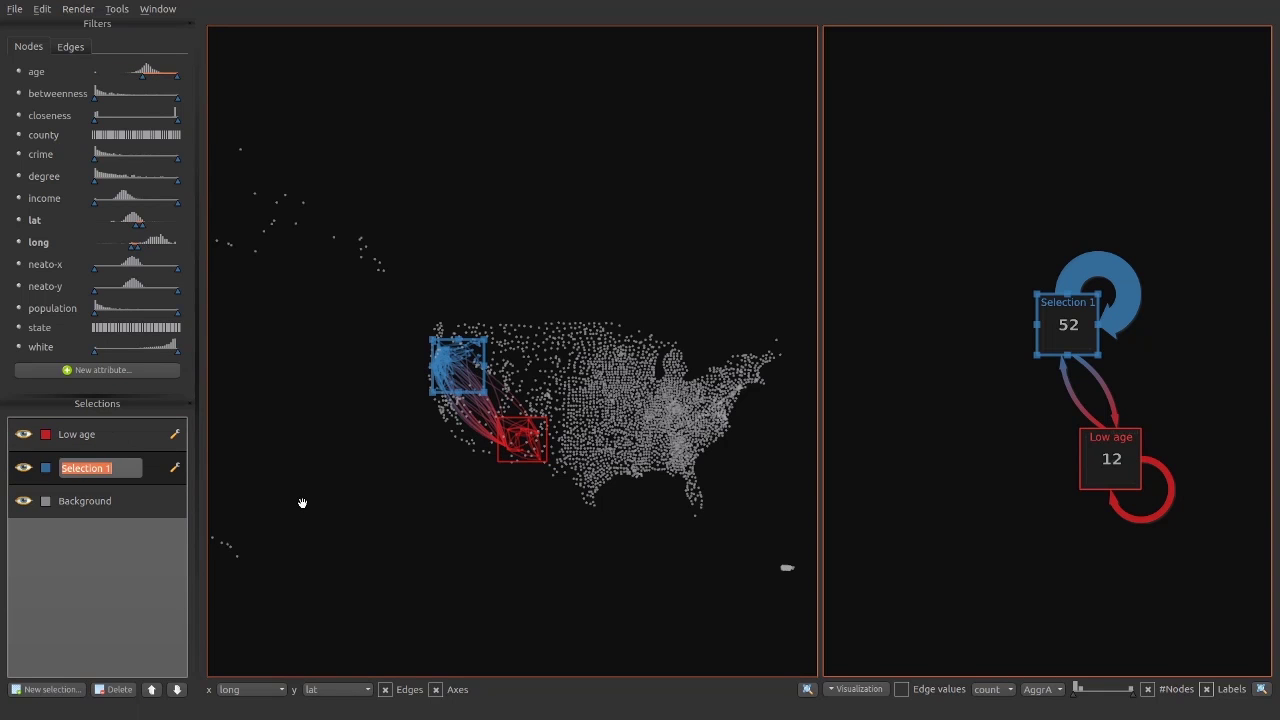
{"action": "type", "text": "High age"}
{"action": "key", "text": "Return"}
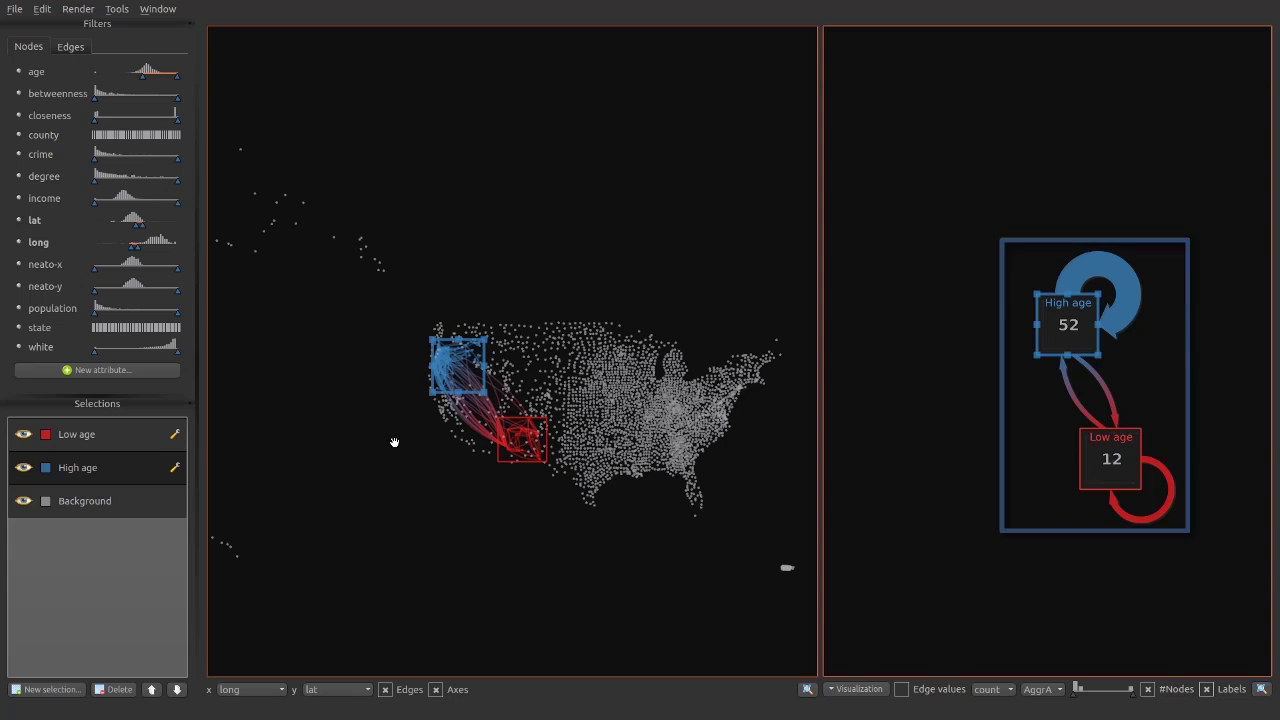
- Reset the scatterplot view and plot age on the x axis against income on the y axis
{"action": "left_click", "coordinate": [512, 381]}
{"action": "double_click", "coordinate": [513, 381]}
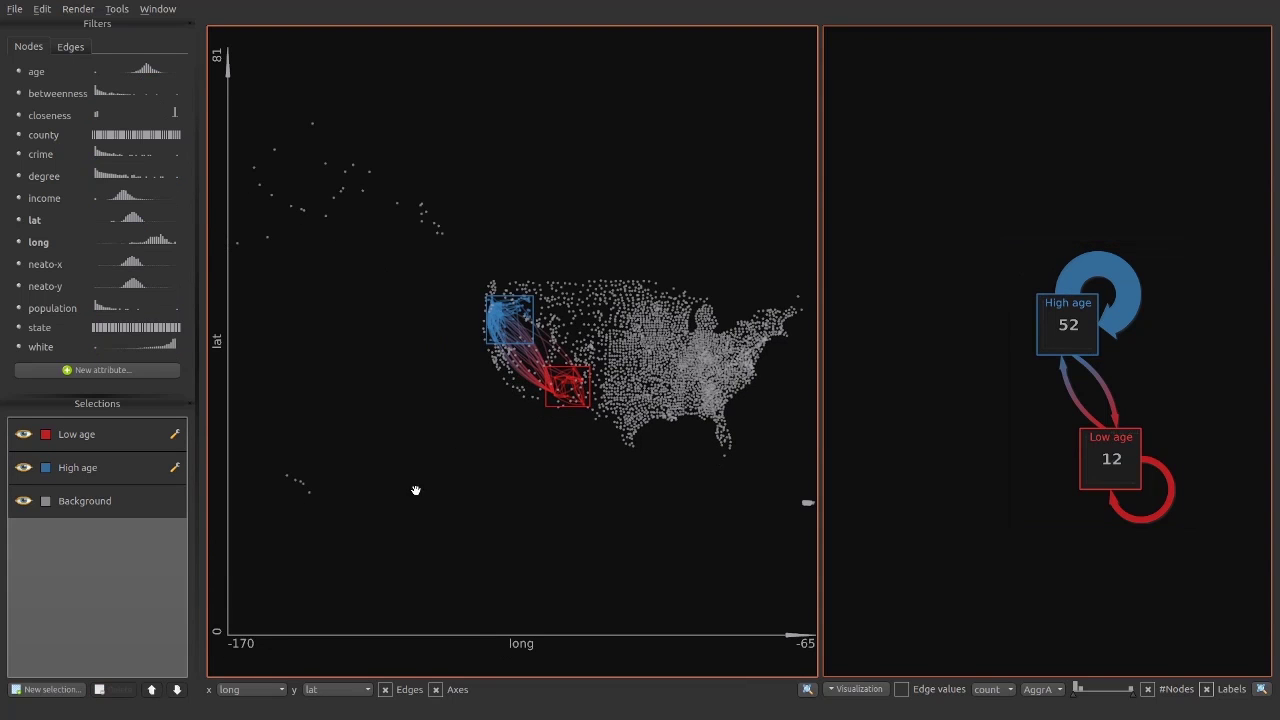
{"action": "left_click", "coordinate": [256, 690]}
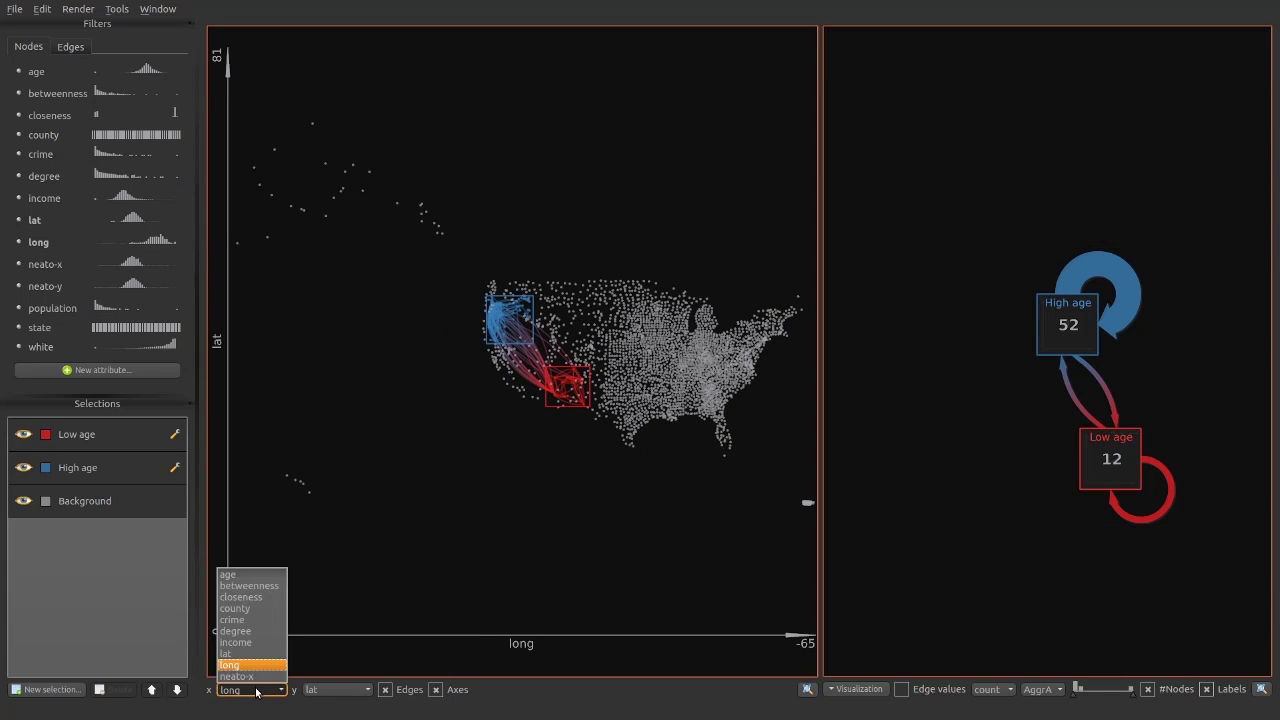
{"action": "left_click", "coordinate": [252, 577]}
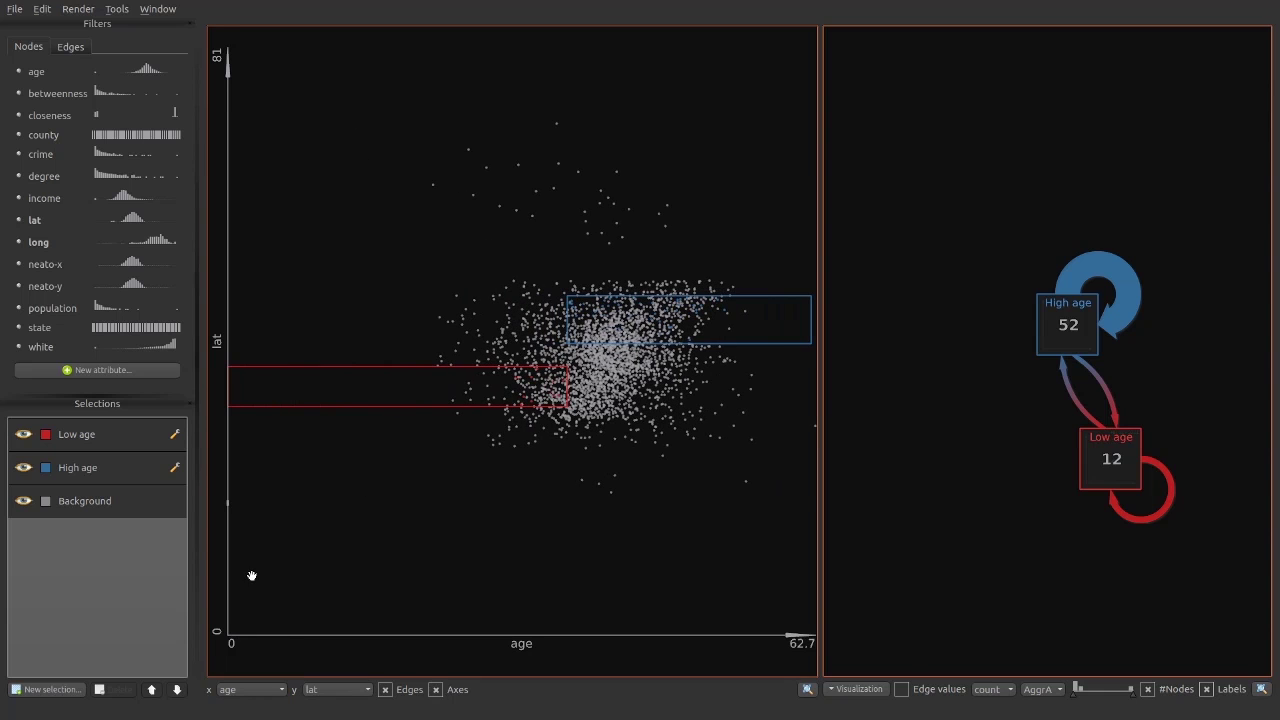
{"action": "left_click", "coordinate": [322, 690]}
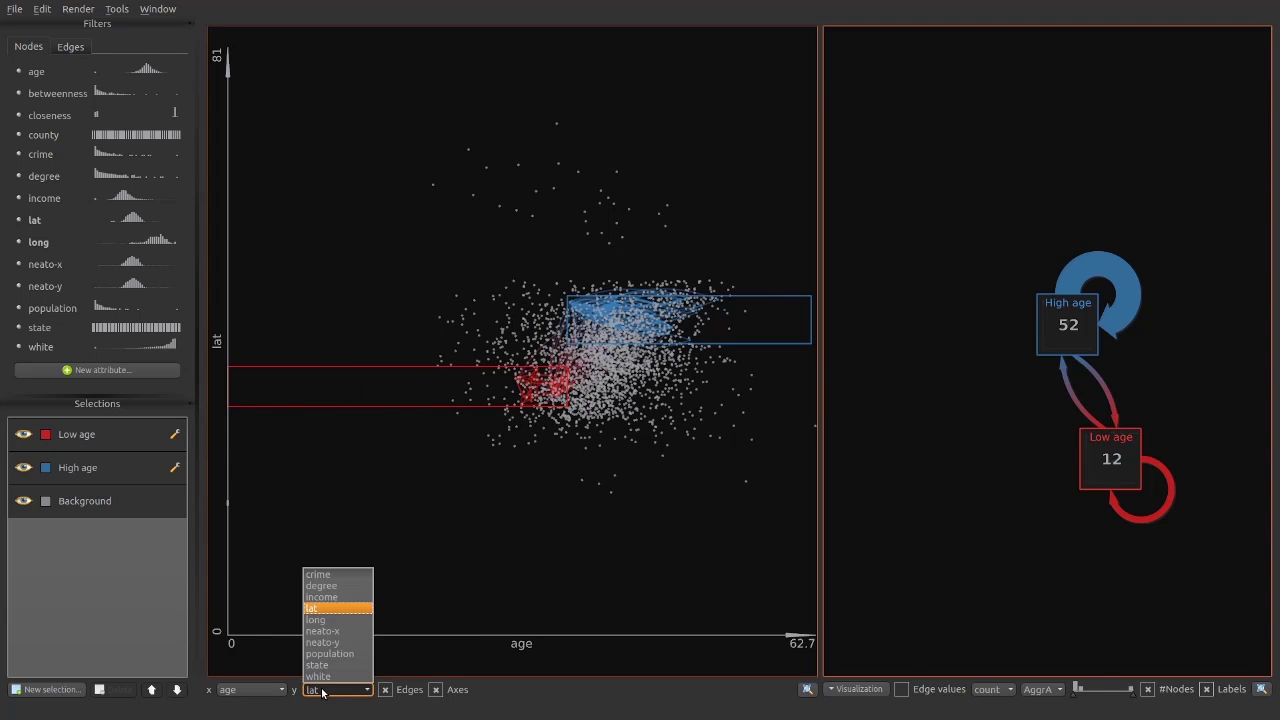
{"action": "left_click", "coordinate": [340, 597]}
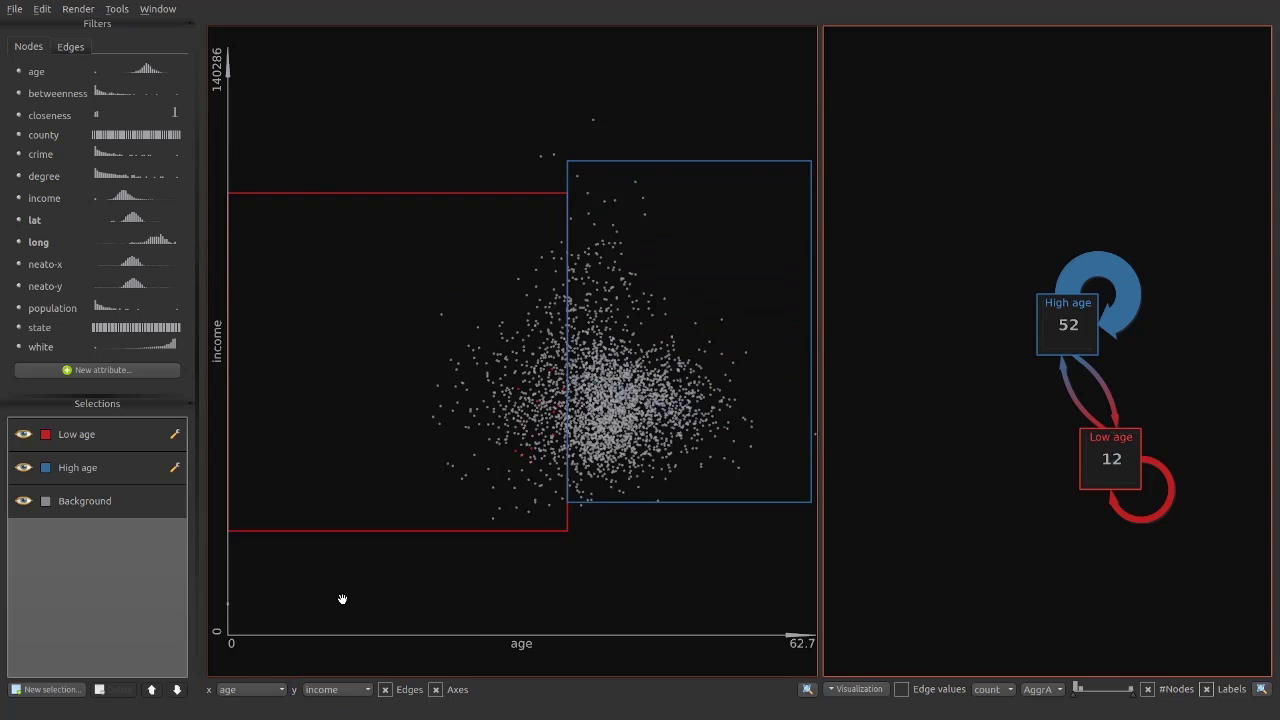
- Examine the Low age and High age selections in turn on the age–income plot and check the age limit dividing them
{"action": "left_click", "coordinate": [362, 222]}
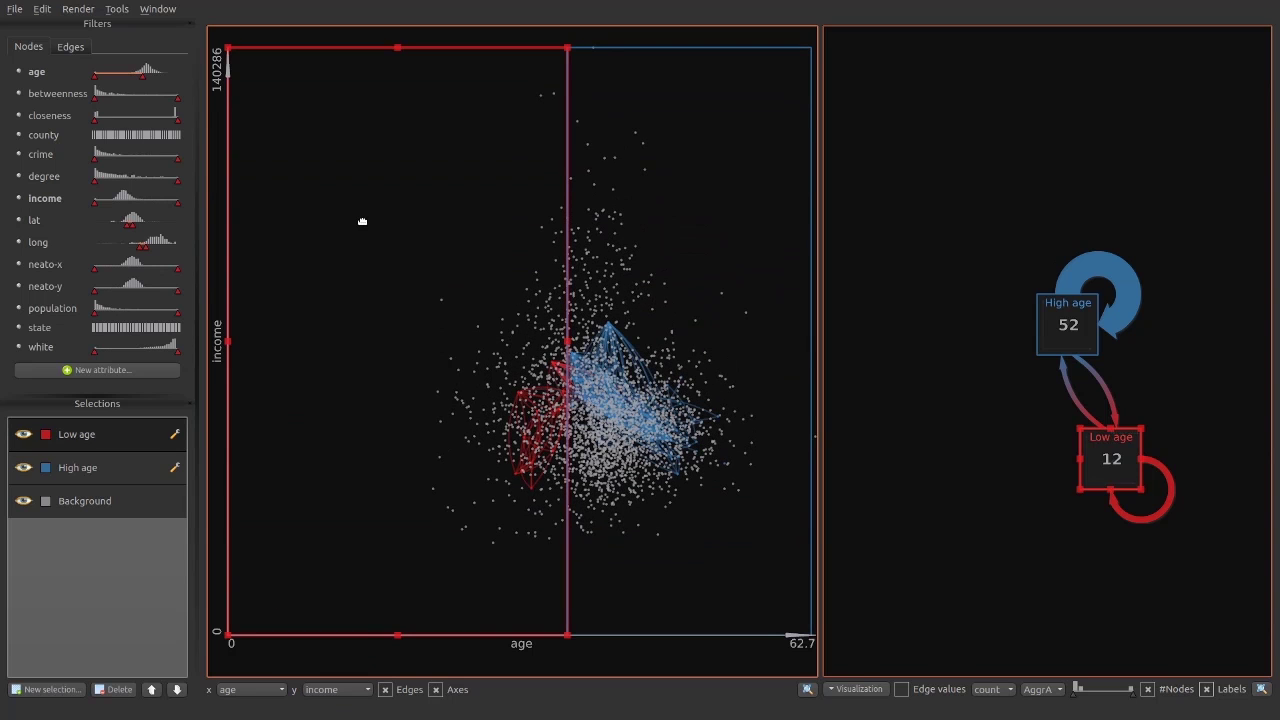
{"action": "left_click", "coordinate": [663, 172]}
{"action": "left_click", "coordinate": [381, 143]}
{"action": "left_click_drag", "start_coordinate": [140, 76], "coordinate": [143, 80]}
{"action": "left_click", "coordinate": [657, 121]}
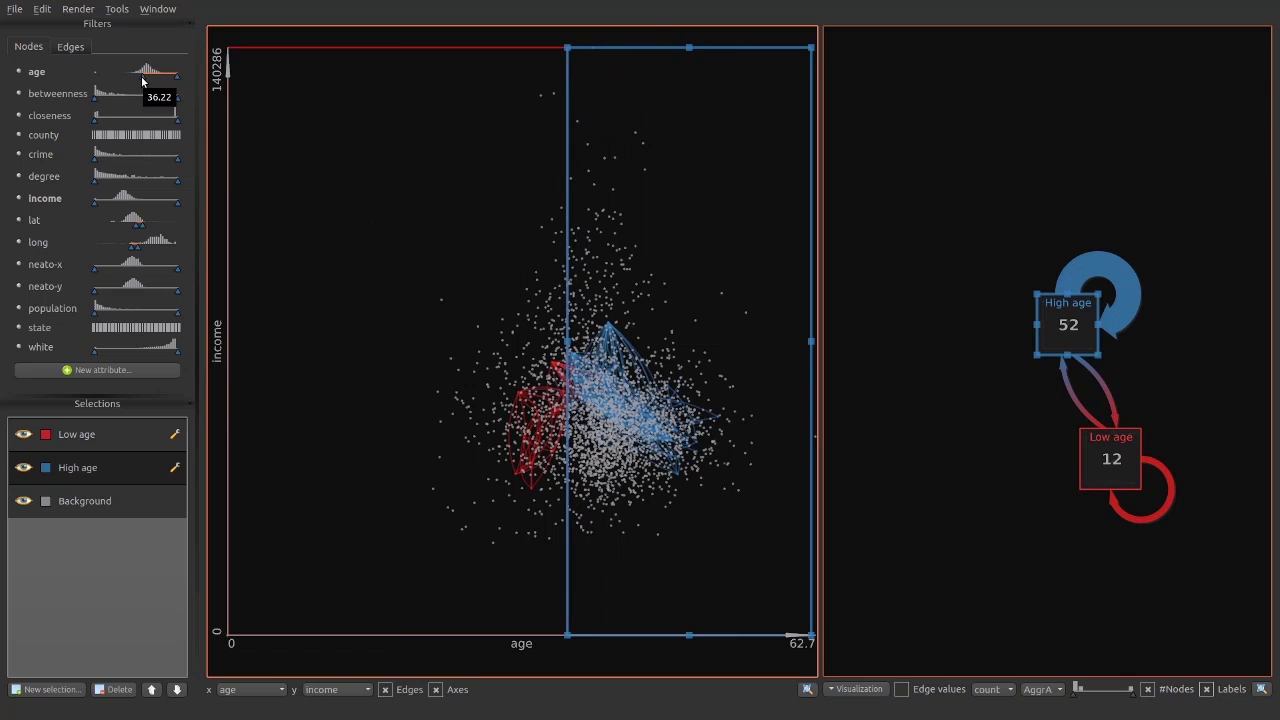
- Hide the Background nodes and shrink the Low age selection's box to fit closely around its red nodes
{"action": "left_click", "coordinate": [484, 156]}
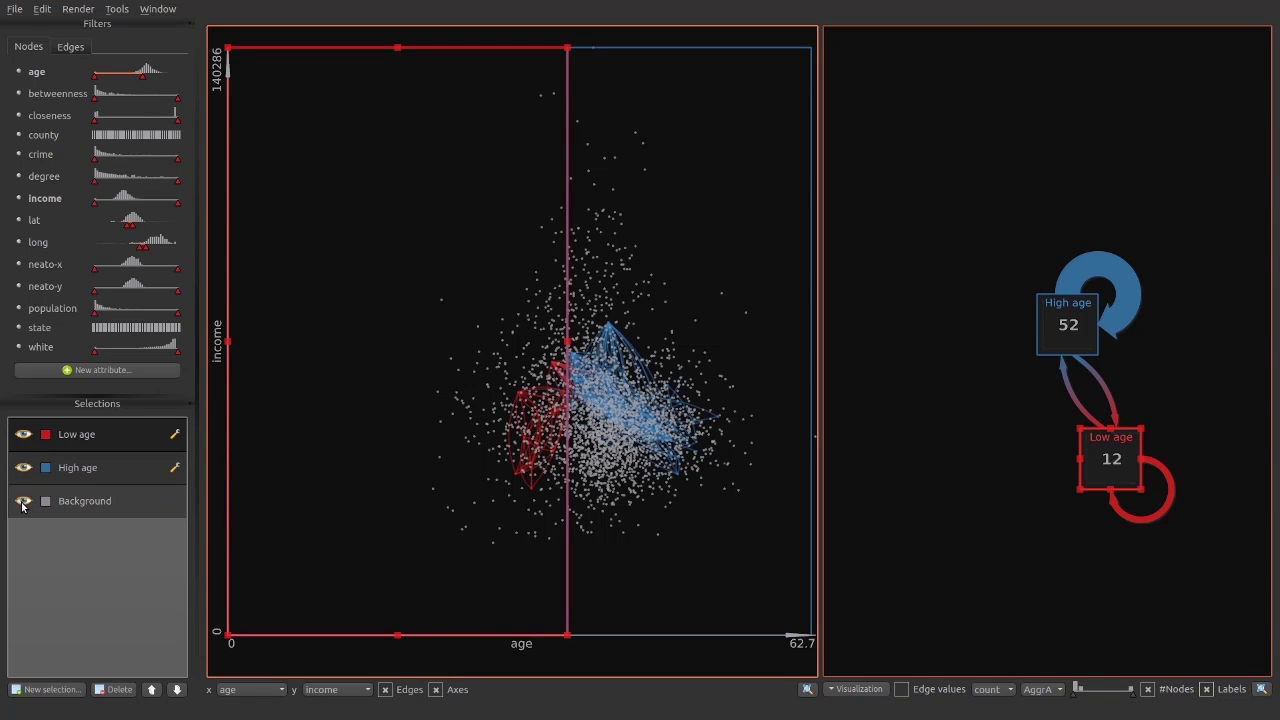
{"action": "left_click", "coordinate": [22, 503]}
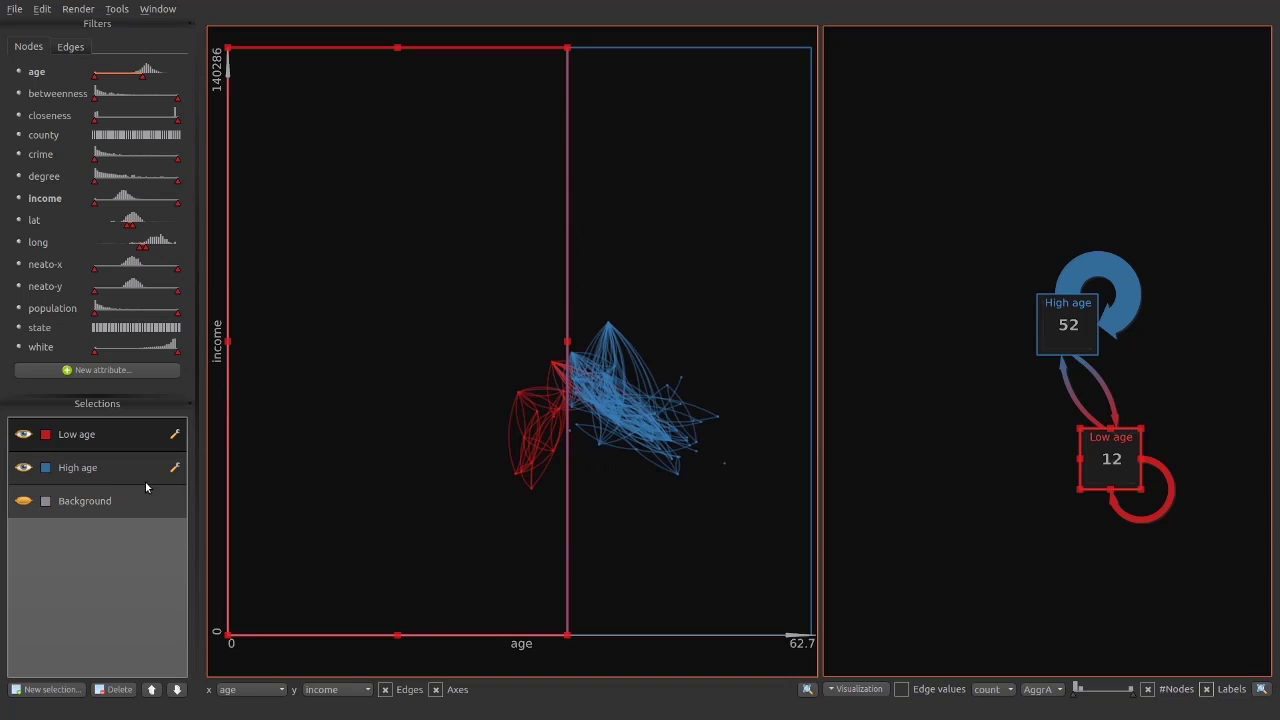
{"action": "left_click_drag", "start_coordinate": [228, 47], "coordinate": [389, 349]}
{"action": "left_click_drag", "start_coordinate": [389, 635], "coordinate": [491, 500]}
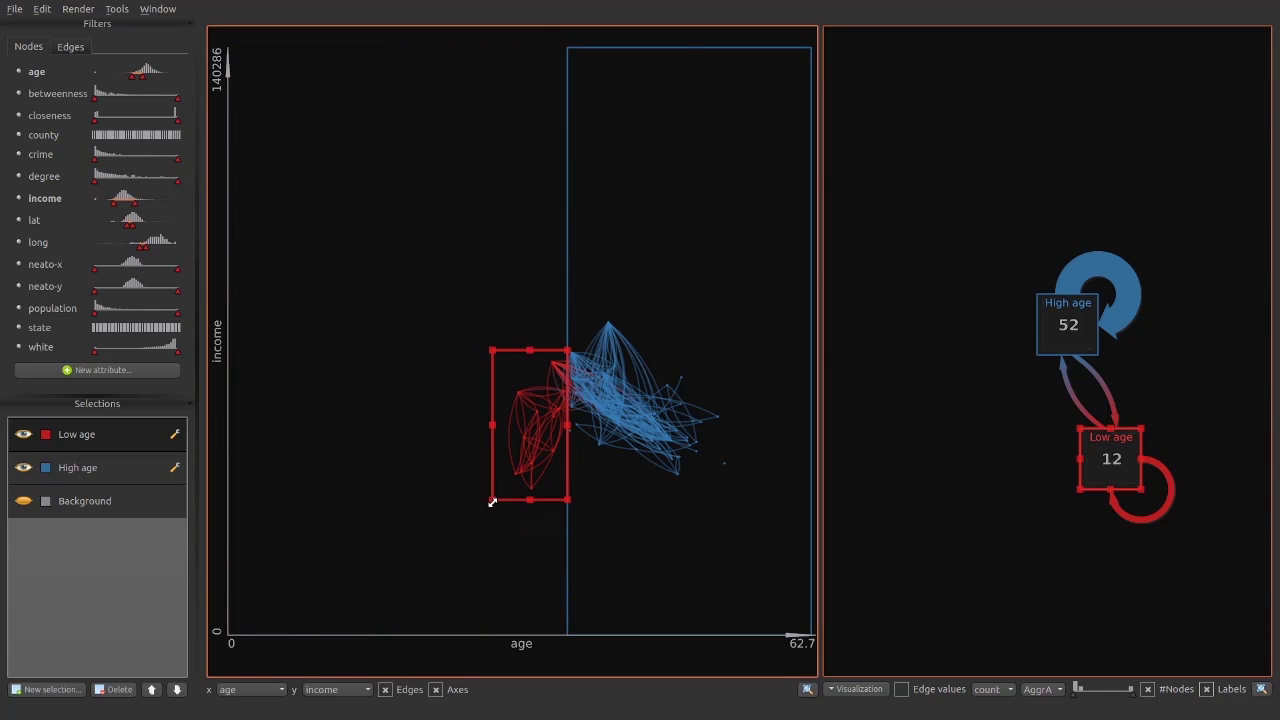
- Shrink the High age selection's box closely around its blue nodes and show the Background nodes again
{"action": "left_click", "coordinate": [812, 47]}
{"action": "left_click_drag", "start_coordinate": [812, 47], "coordinate": [772, 311]}
{"action": "left_click_drag", "start_coordinate": [772, 634], "coordinate": [772, 476]}
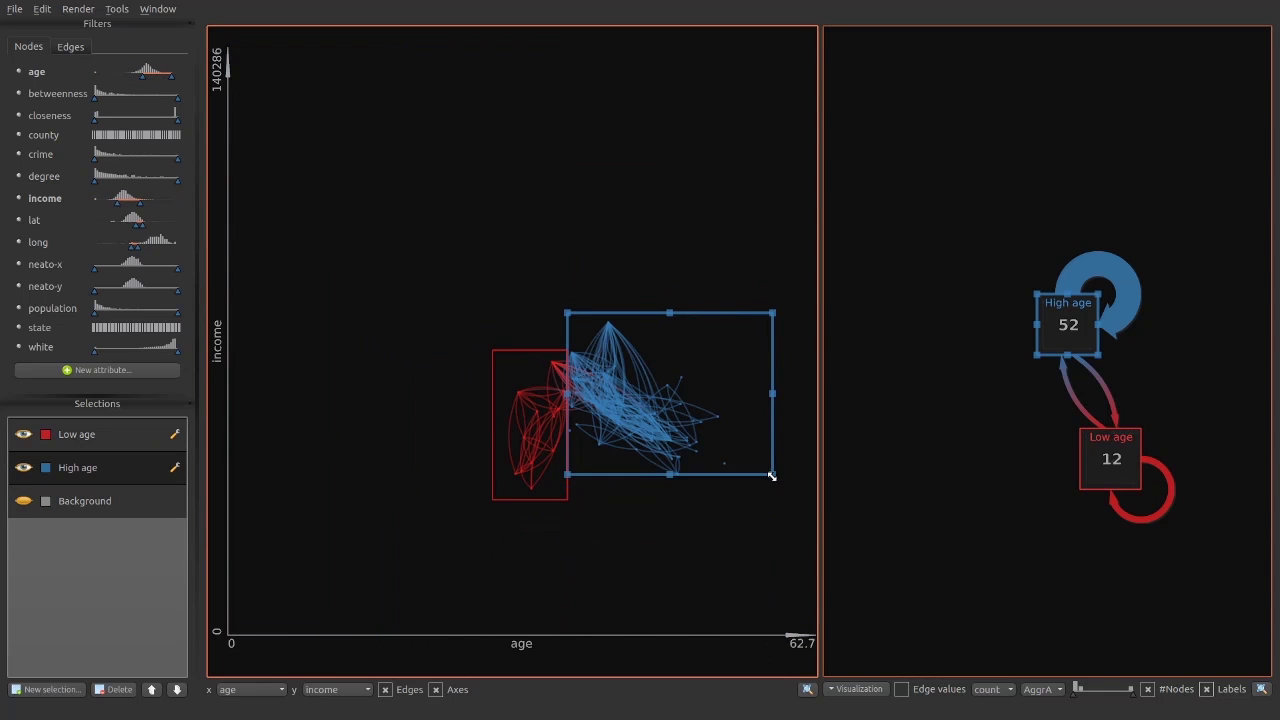
{"action": "left_click", "coordinate": [23, 501]}
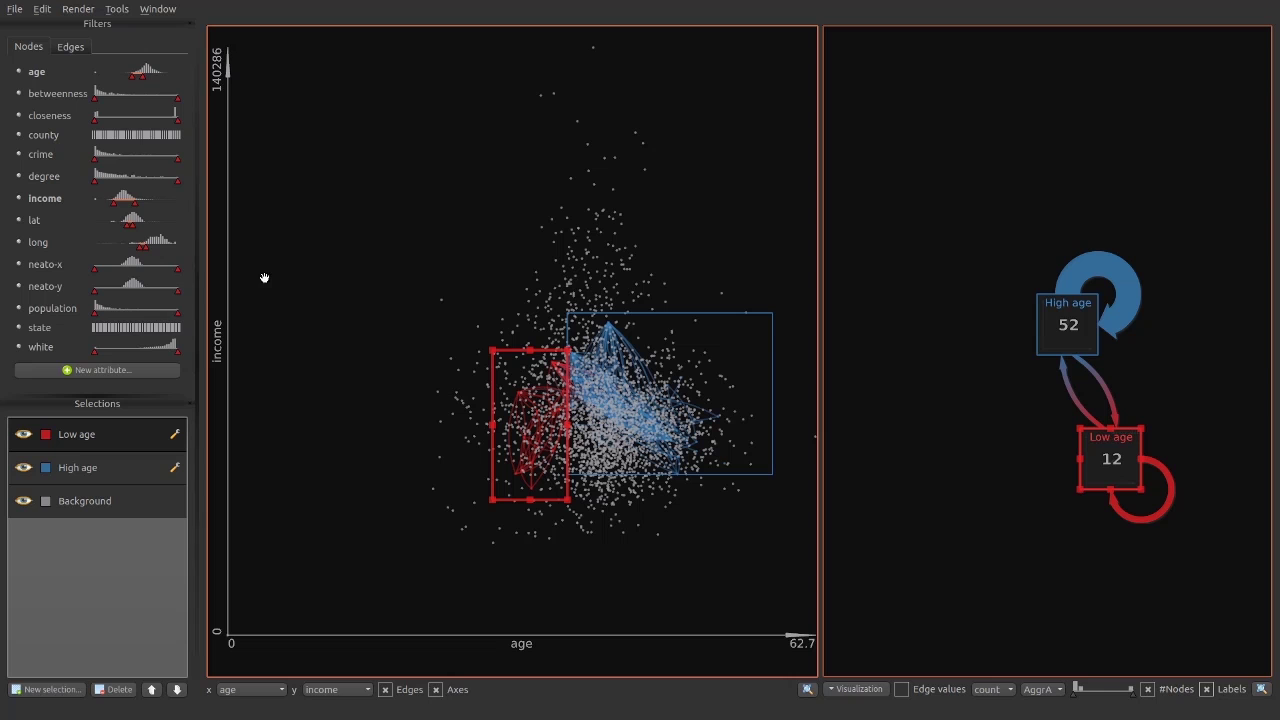
- Link the income filter across selections and move the Low age and High age boxes toward lower age and income
{"action": "left_click", "coordinate": [19, 200]}
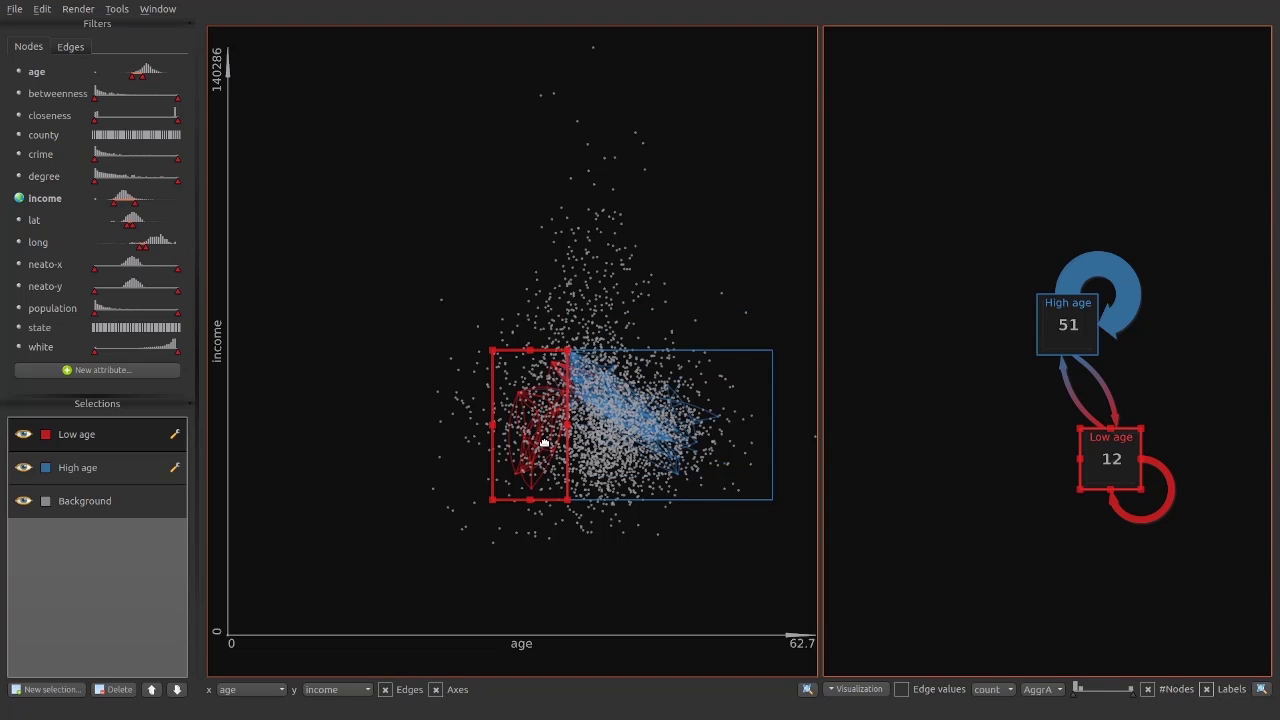
{"action": "left_click_drag", "start_coordinate": [529, 423], "coordinate": [507, 458]}
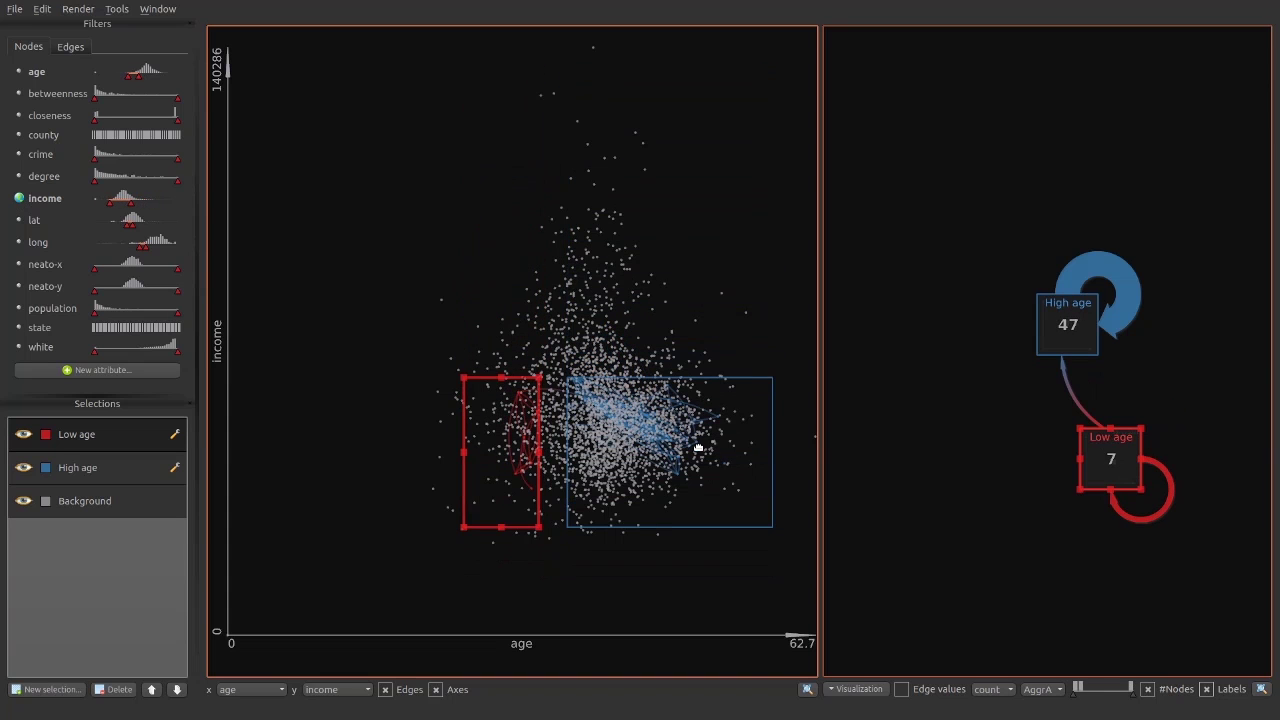
{"action": "left_click_drag", "start_coordinate": [697, 446], "coordinate": [639, 504]}
- Link the age filter across selections as well, and move and resize the shared box around the coloured nodes
{"action": "left_click", "coordinate": [20, 72]}
{"action": "left_click", "coordinate": [23, 501]}
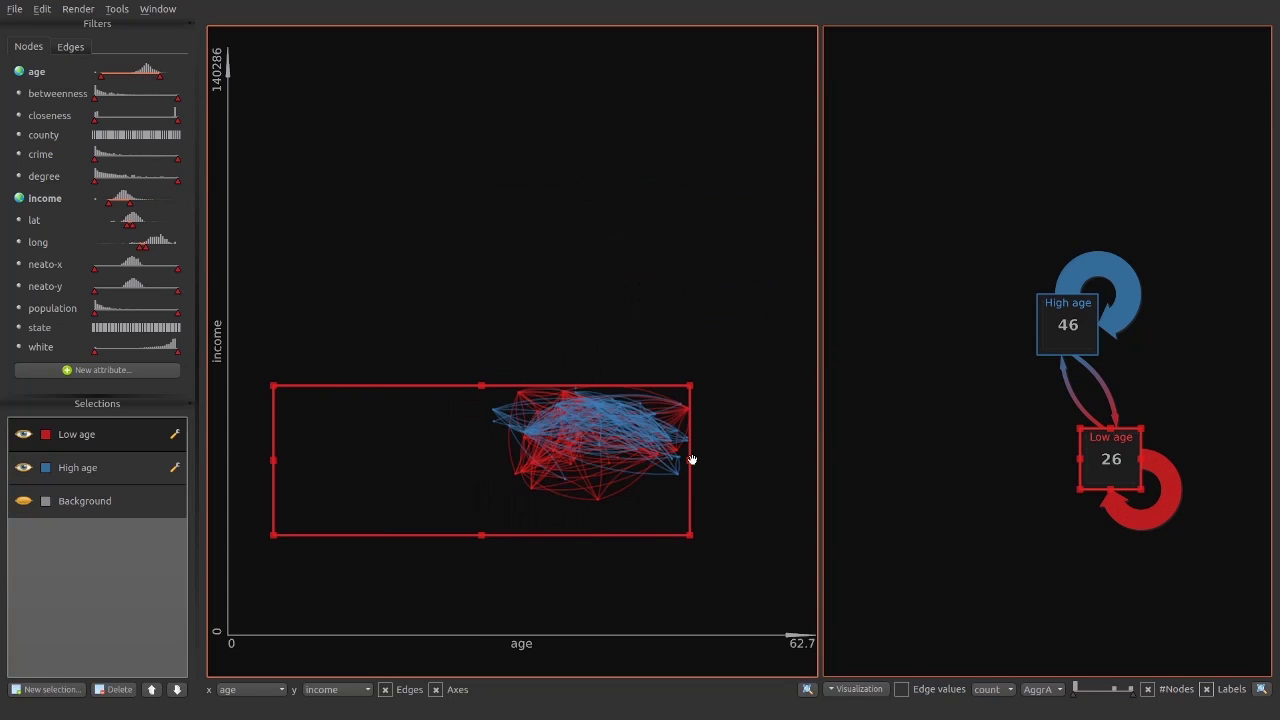
{"action": "left_click_drag", "start_coordinate": [522, 416], "coordinate": [634, 448]}
{"action": "left_click", "coordinate": [28, 508]}
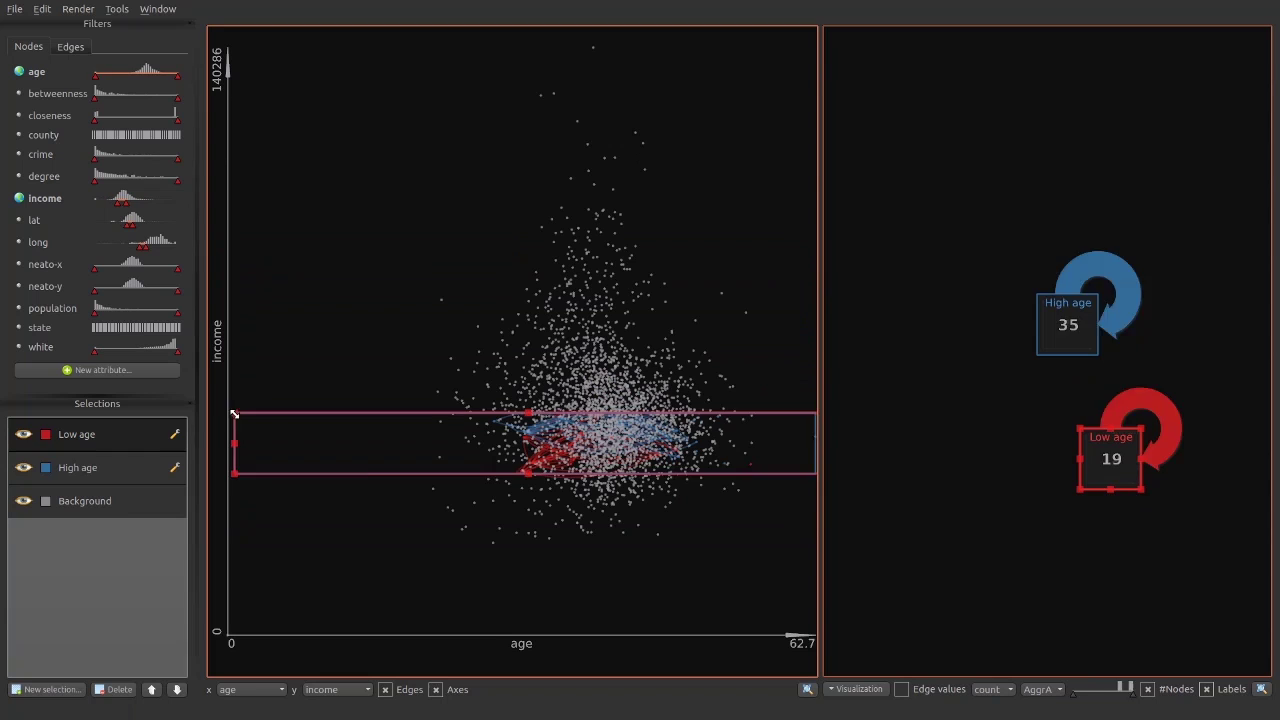
{"action": "left_click_drag", "start_coordinate": [235, 413], "coordinate": [662, 386]}
{"action": "left_click_drag", "start_coordinate": [714, 410], "coordinate": [596, 410]}
- Set the scatterplot axes back to a map, with long on x and lat on y
{"action": "left_click", "coordinate": [250, 689]}
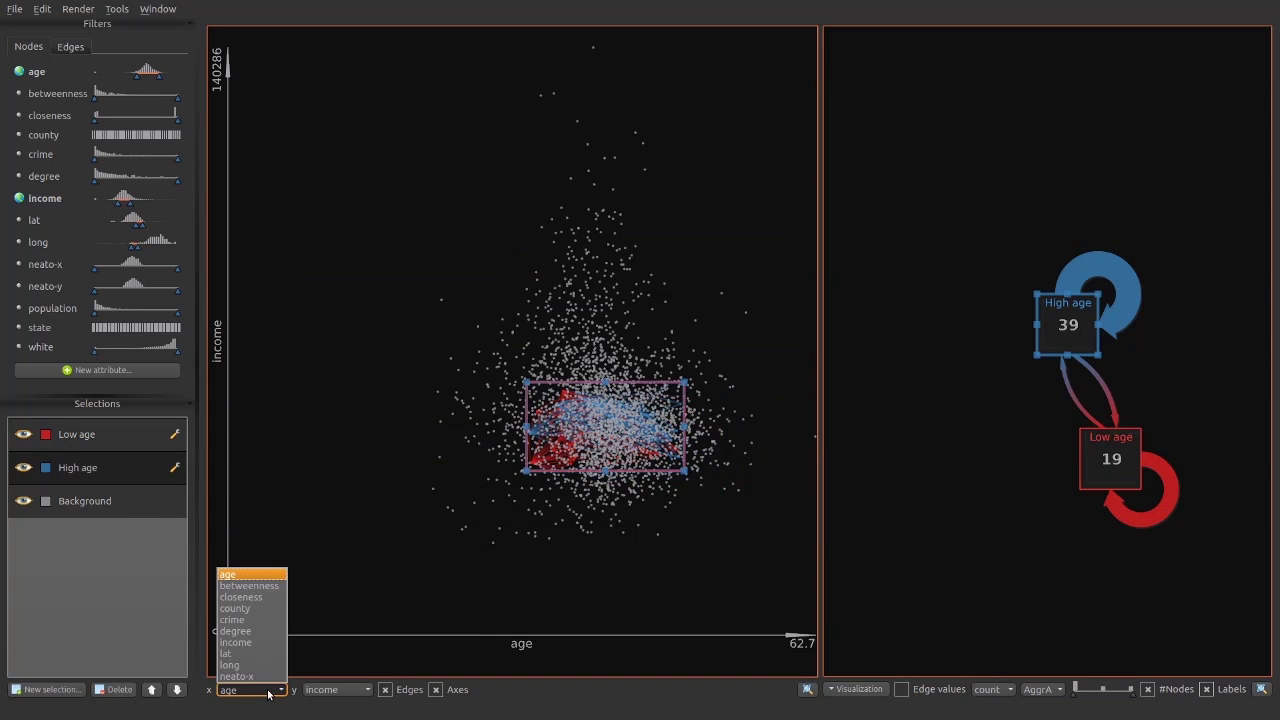
{"action": "left_click", "coordinate": [245, 642]}
{"action": "left_click", "coordinate": [337, 689]}
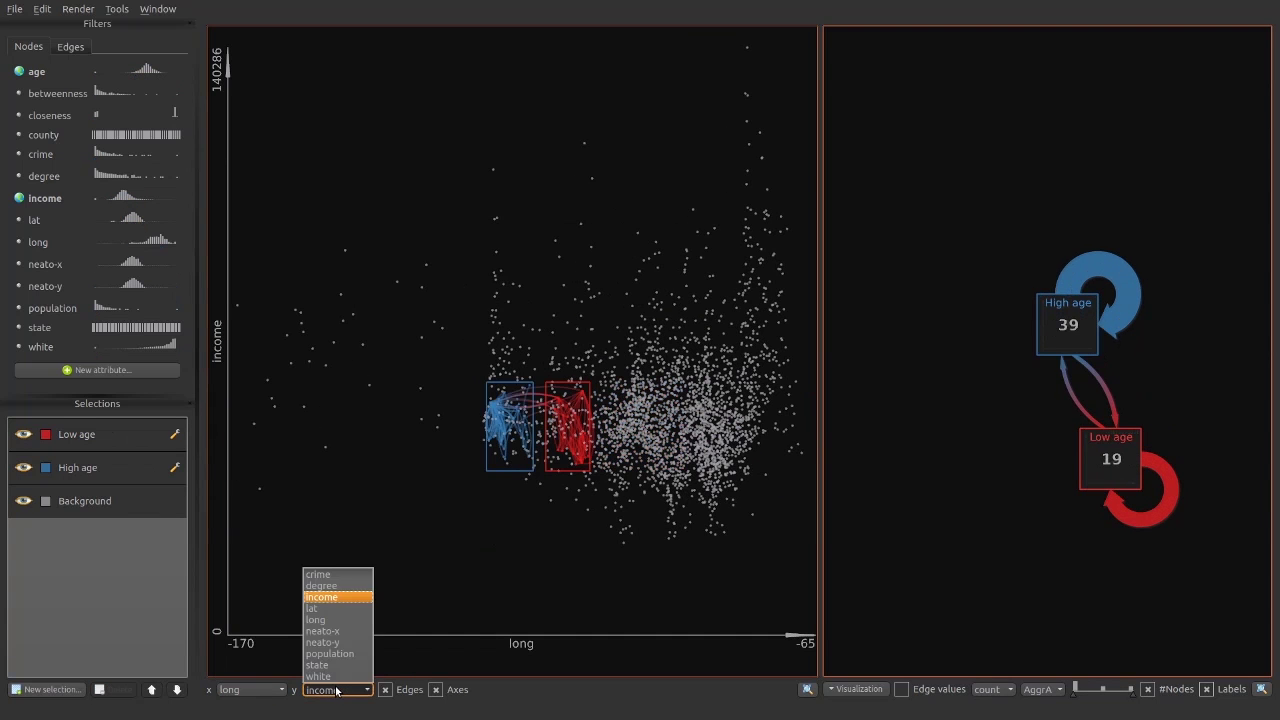
{"action": "left_click", "coordinate": [340, 609]}
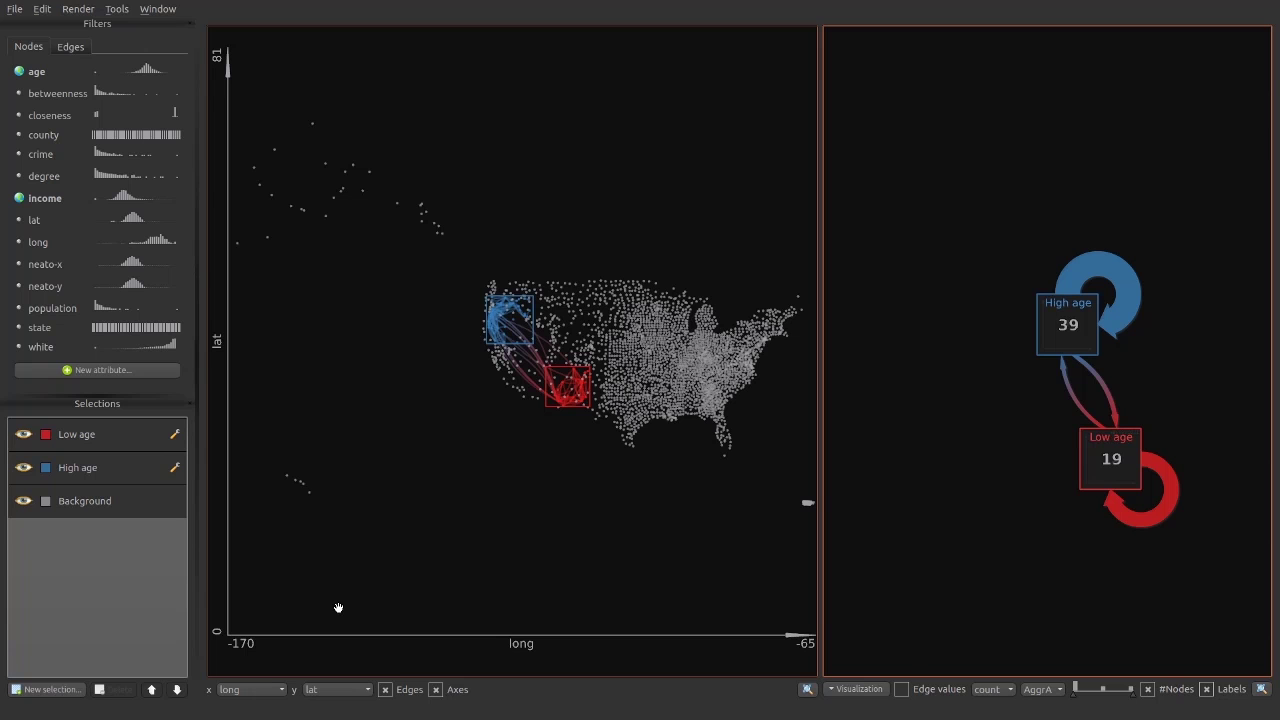
- Unlink the age and income filters and reset their ranges for the selections
{"action": "left_click", "coordinate": [108, 468]}
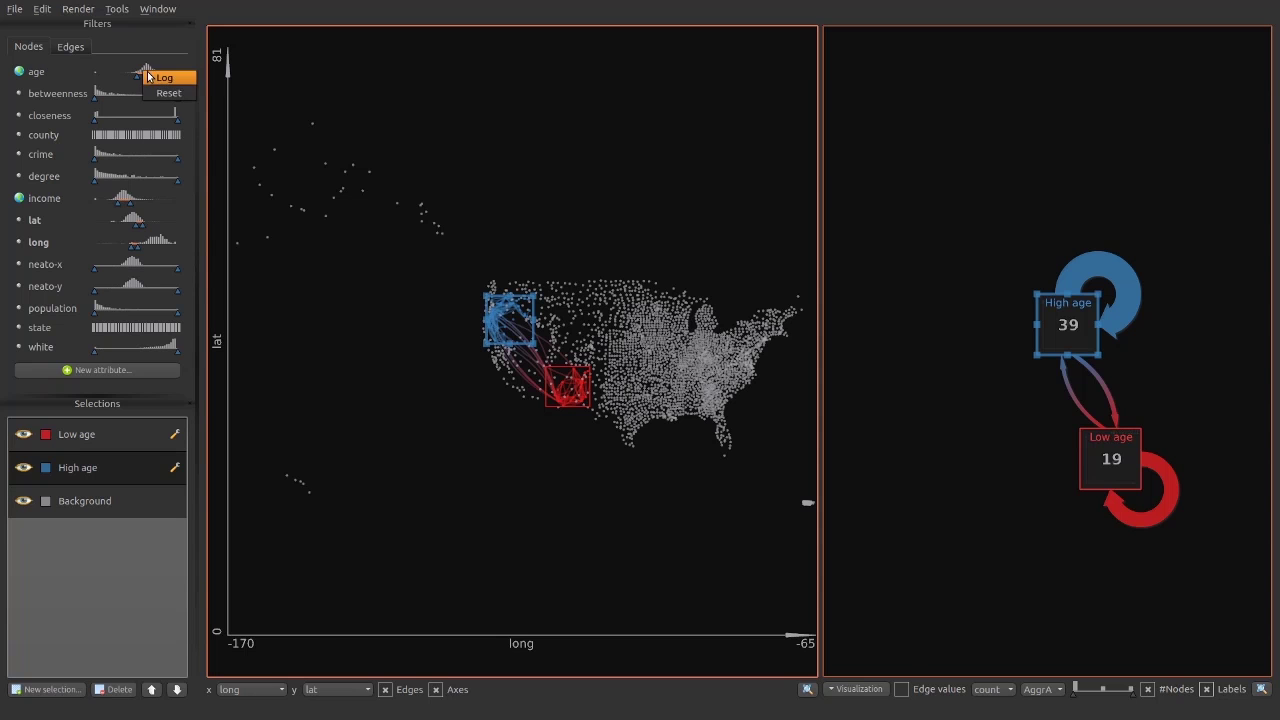
{"action": "left_click", "coordinate": [20, 199]}
{"action": "left_click", "coordinate": [424, 335]}
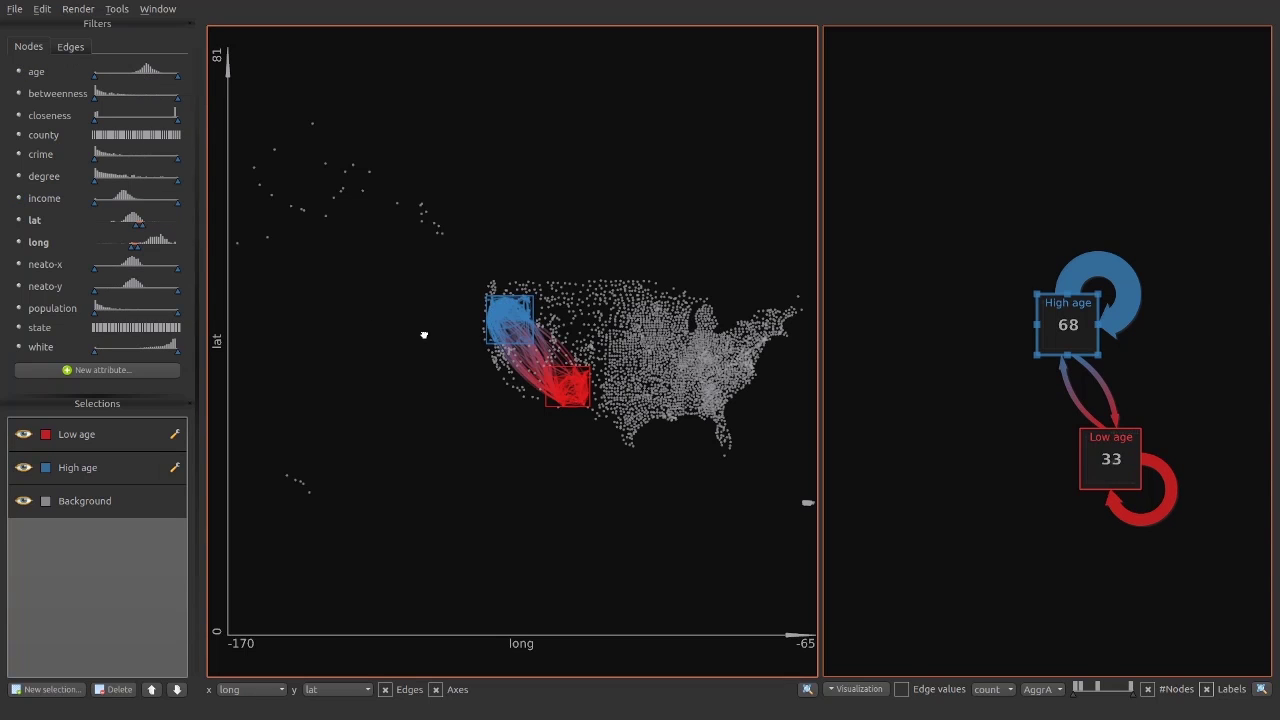
- Move the Low age selection northwest on the map so it partly overlaps the High age selection
{"action": "scroll", "coordinate": [535, 369], "scroll_direction": "up", "scroll_amount": 5}
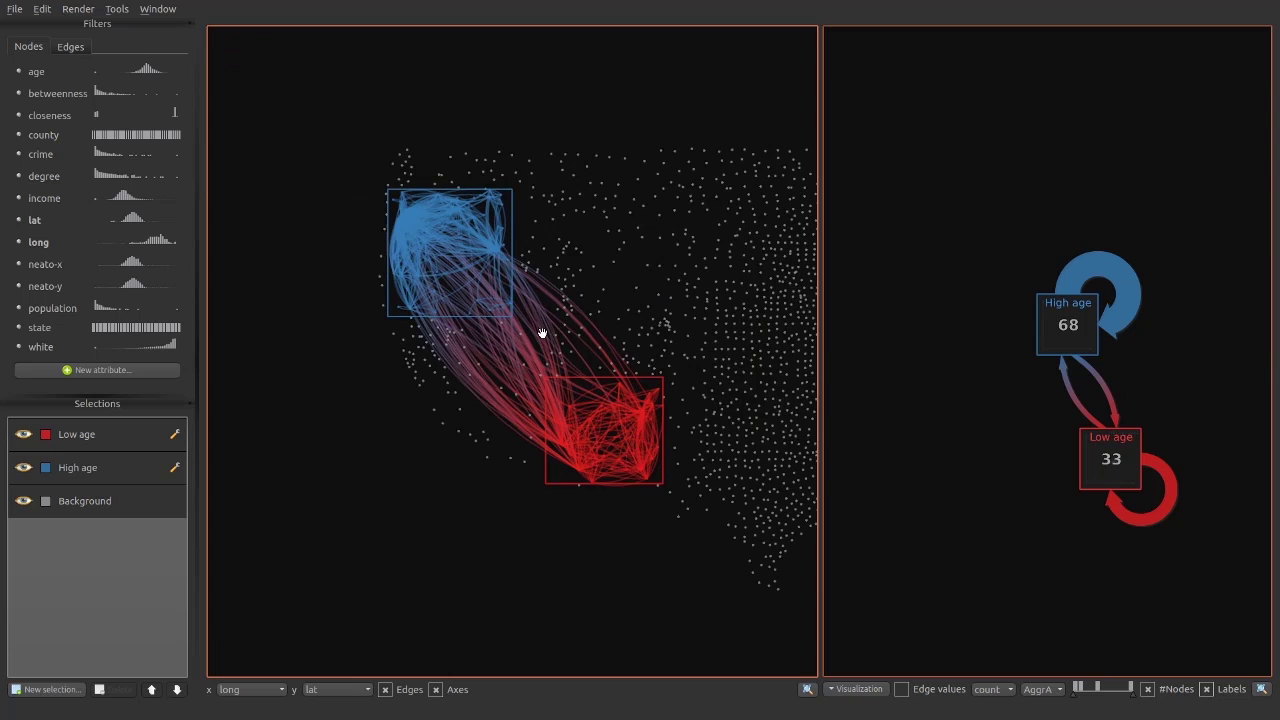
{"action": "left_click", "coordinate": [649, 509]}
{"action": "left_click_drag", "start_coordinate": [649, 509], "coordinate": [503, 297]}
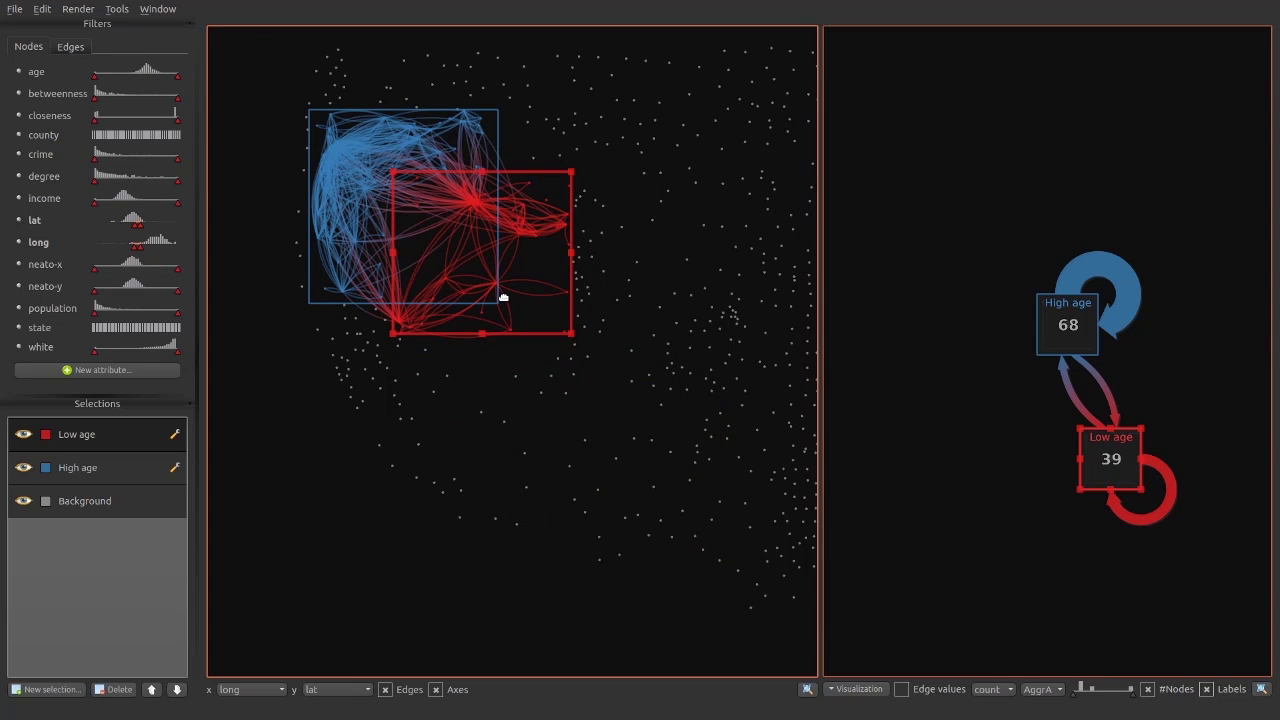
- Raise the High age selection in the stacking order and lower it again to compare the overlapping nodes
{"action": "left_click", "coordinate": [136, 468]}
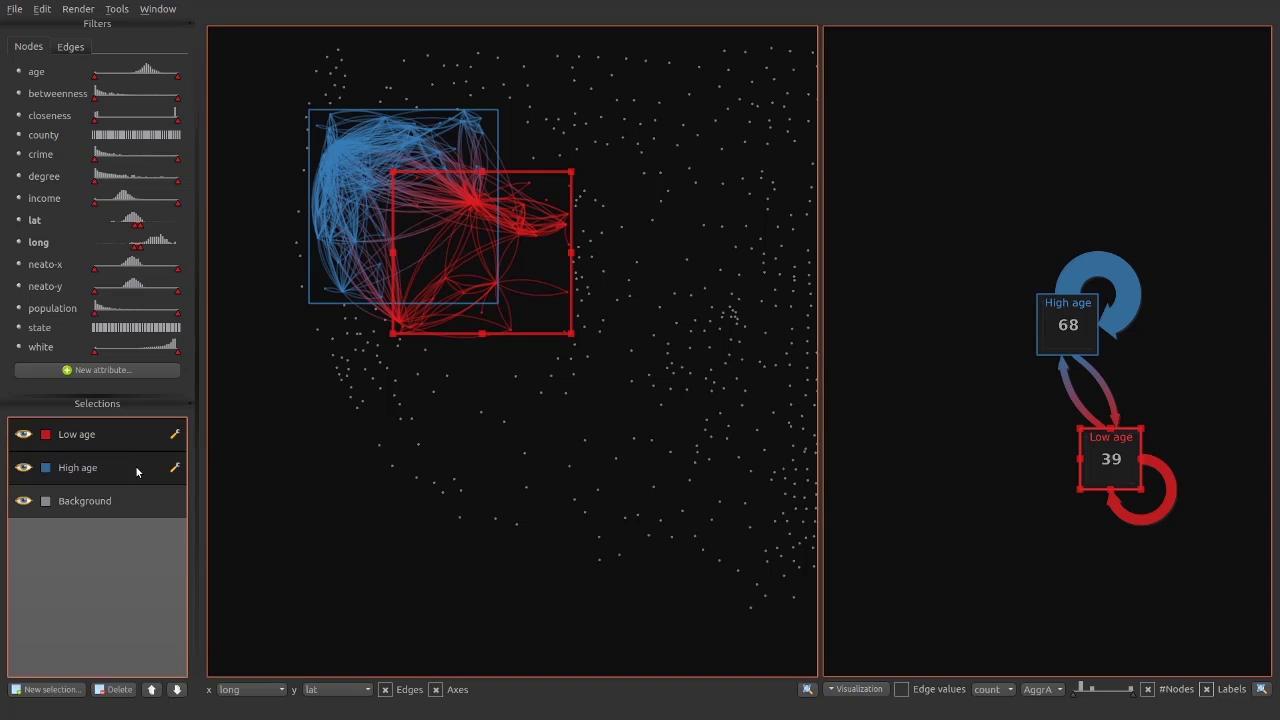
{"action": "left_click", "coordinate": [150, 690]}
{"action": "left_click", "coordinate": [177, 690]}
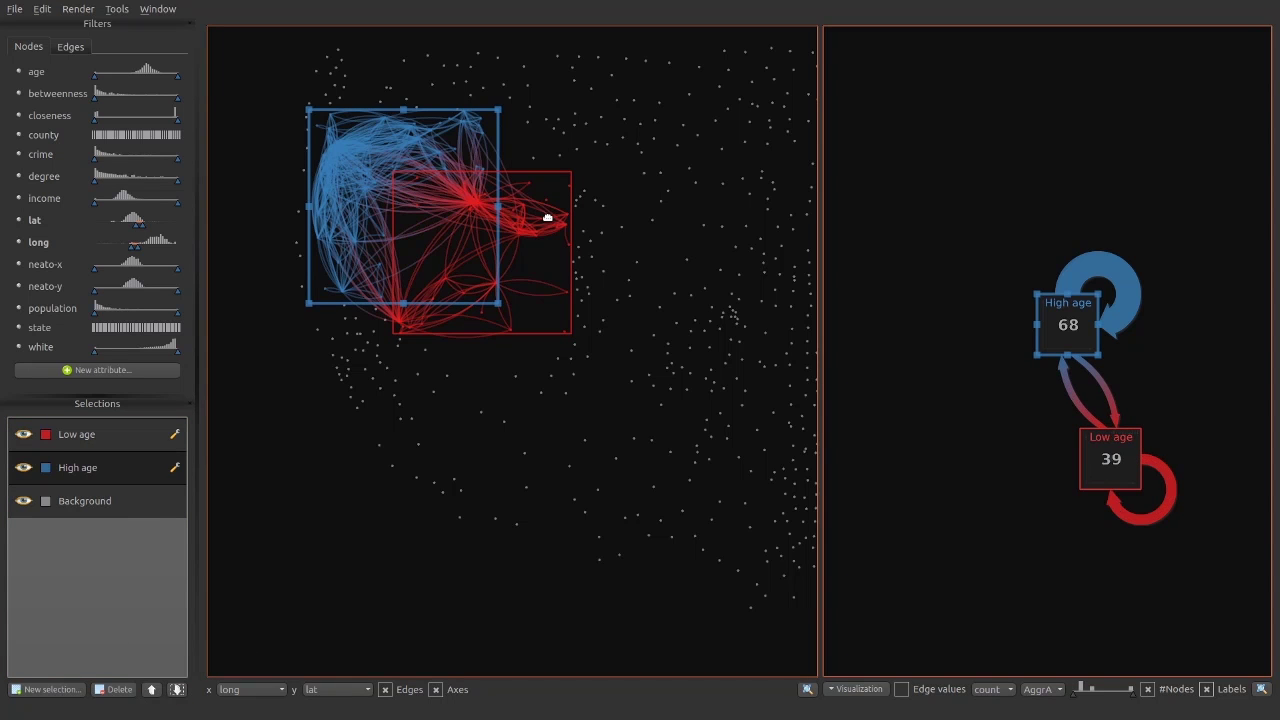
- Move the Low age selection back to the southwestern counties and reset the map view
{"action": "left_click_drag", "start_coordinate": [547, 217], "coordinate": [643, 439]}
{"action": "double_click", "coordinate": [586, 314]}
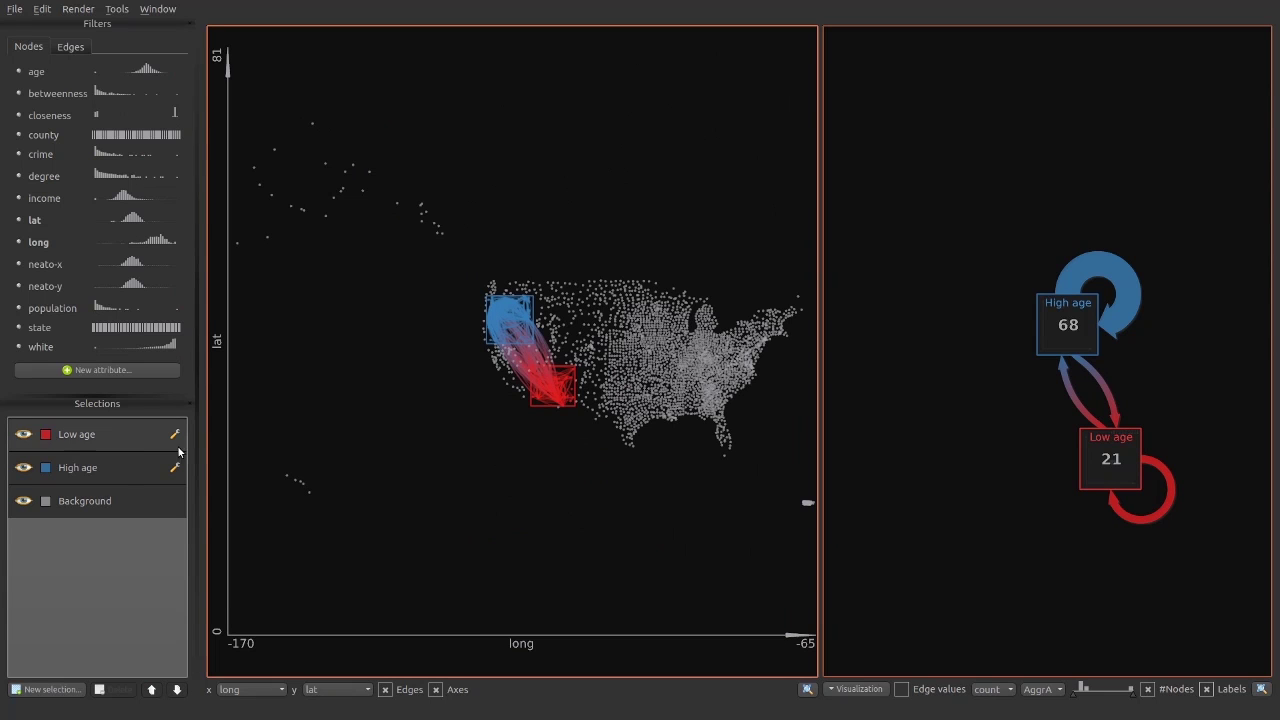
- Focus the map on the Low age, High age and Background selections in turn
{"action": "left_click", "coordinate": [142, 435]}
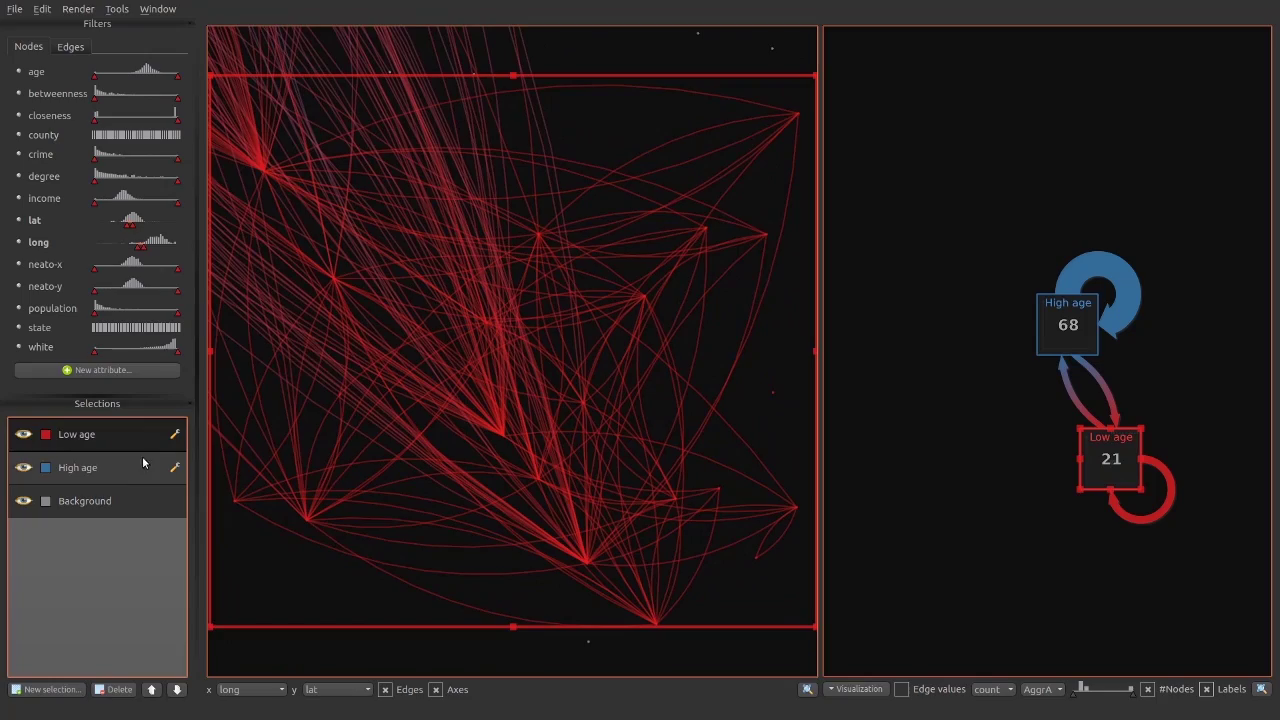
{"action": "left_click", "coordinate": [140, 466]}
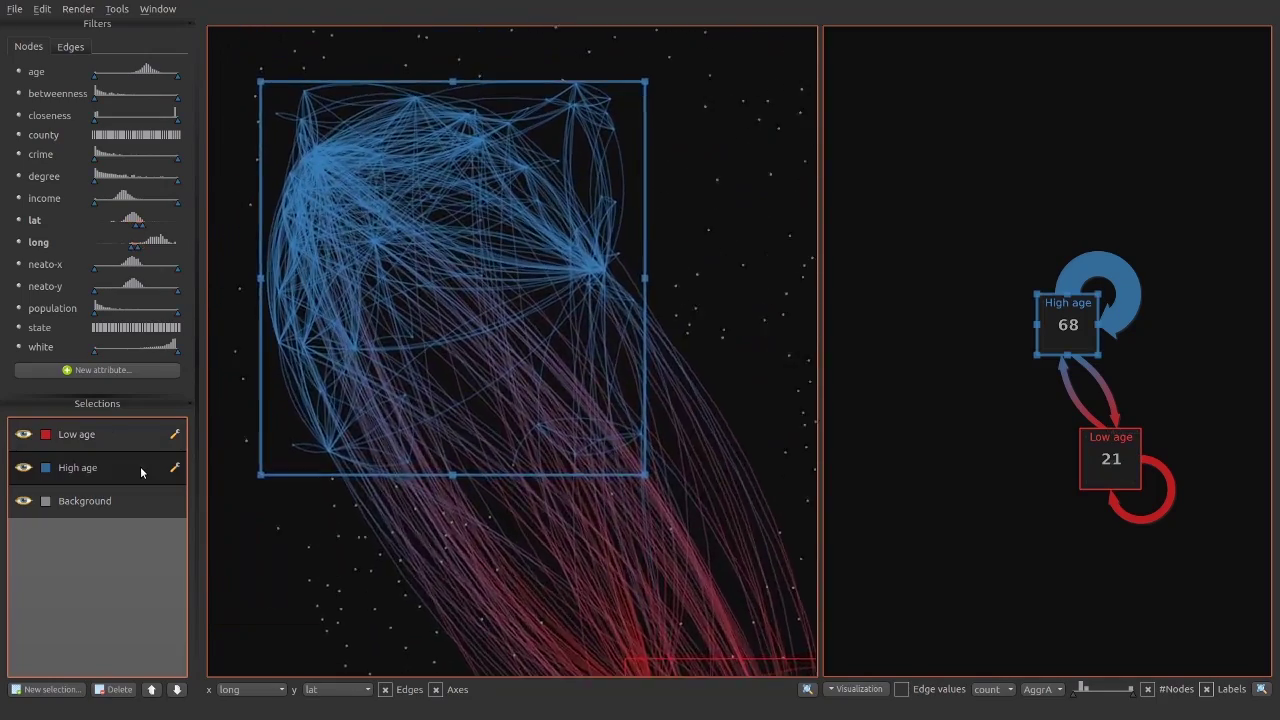
{"action": "left_click", "coordinate": [139, 498]}
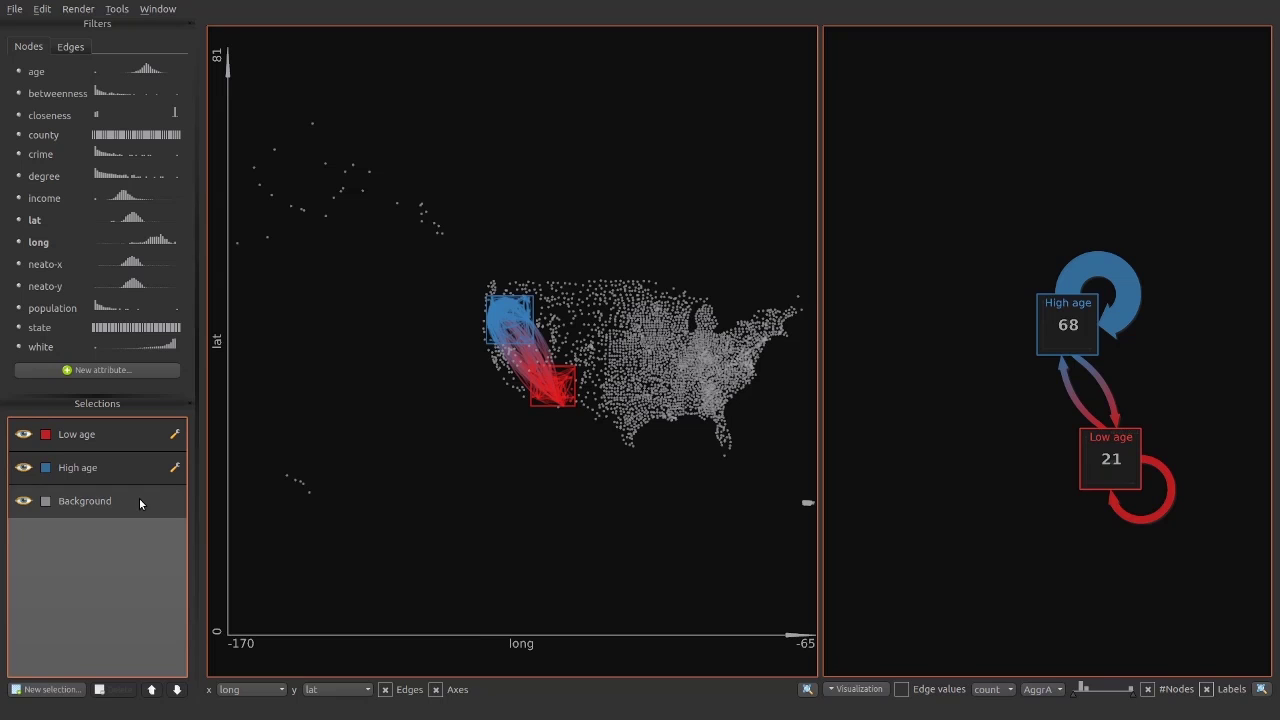
- Arrange the Low age and High age nodes side by side in the overview and fit them in view
{"action": "left_click_drag", "start_coordinate": [1102, 442], "coordinate": [898, 318]}
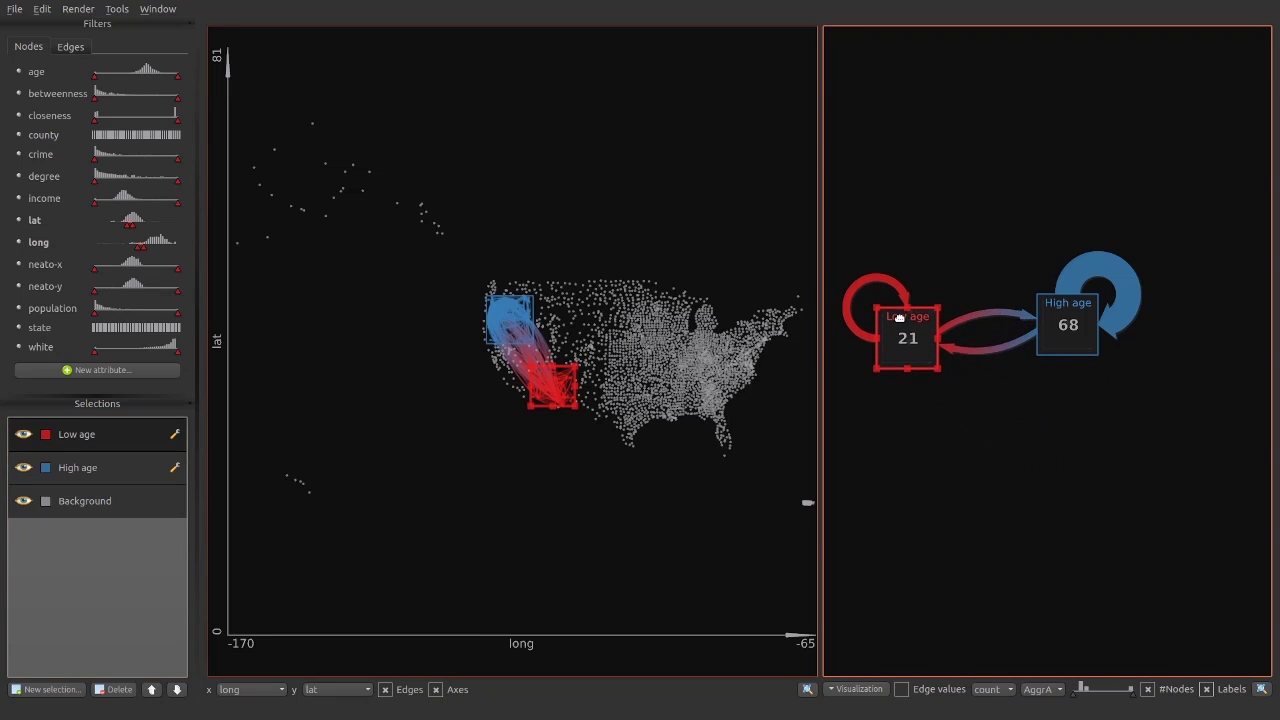
{"action": "left_click_drag", "start_coordinate": [1068, 326], "coordinate": [1128, 336]}
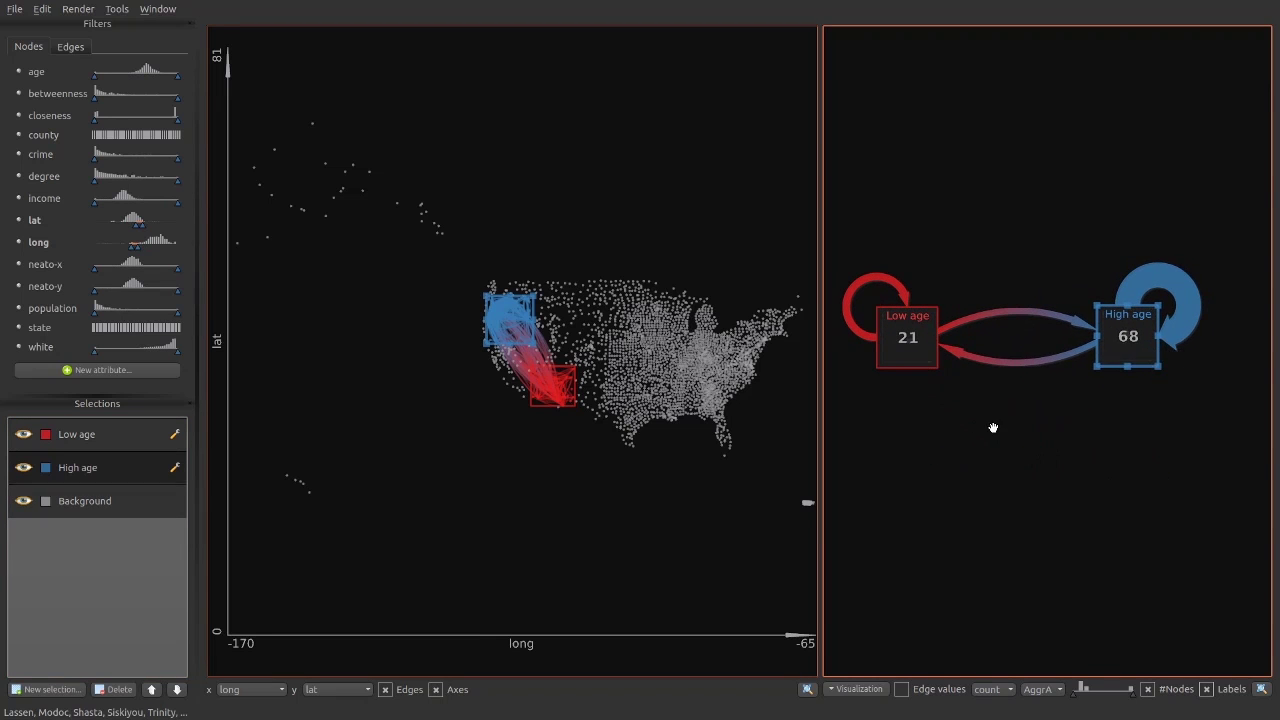
{"action": "left_click", "coordinate": [993, 428]}
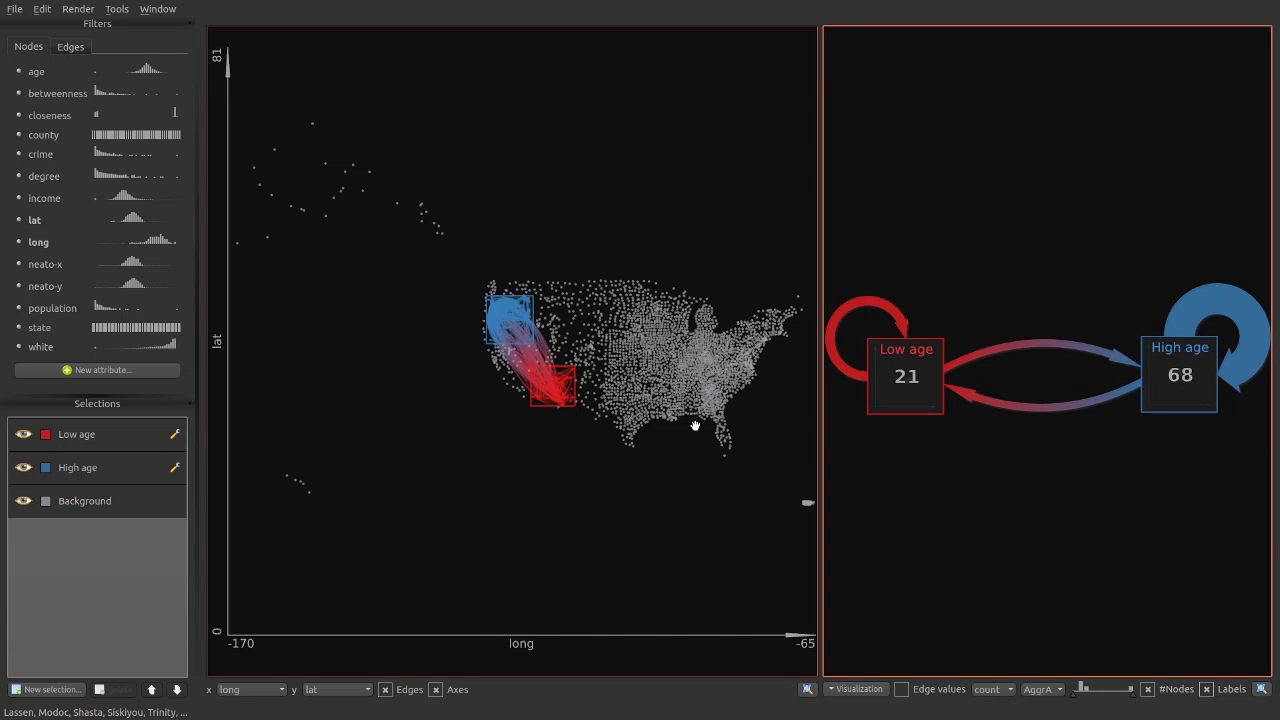
- Reposition the High age and Low age selections on the map to compare their edges, with edge values showing the sum of Exmpt
{"action": "mouse_move", "coordinate": [518, 327]}
{"action": "left_mouse_down"}
{"action": "mouse_move", "coordinate": [640, 312]}
{"action": "mouse_move", "coordinate": [527, 311]}
{"action": "left_mouse_up"}
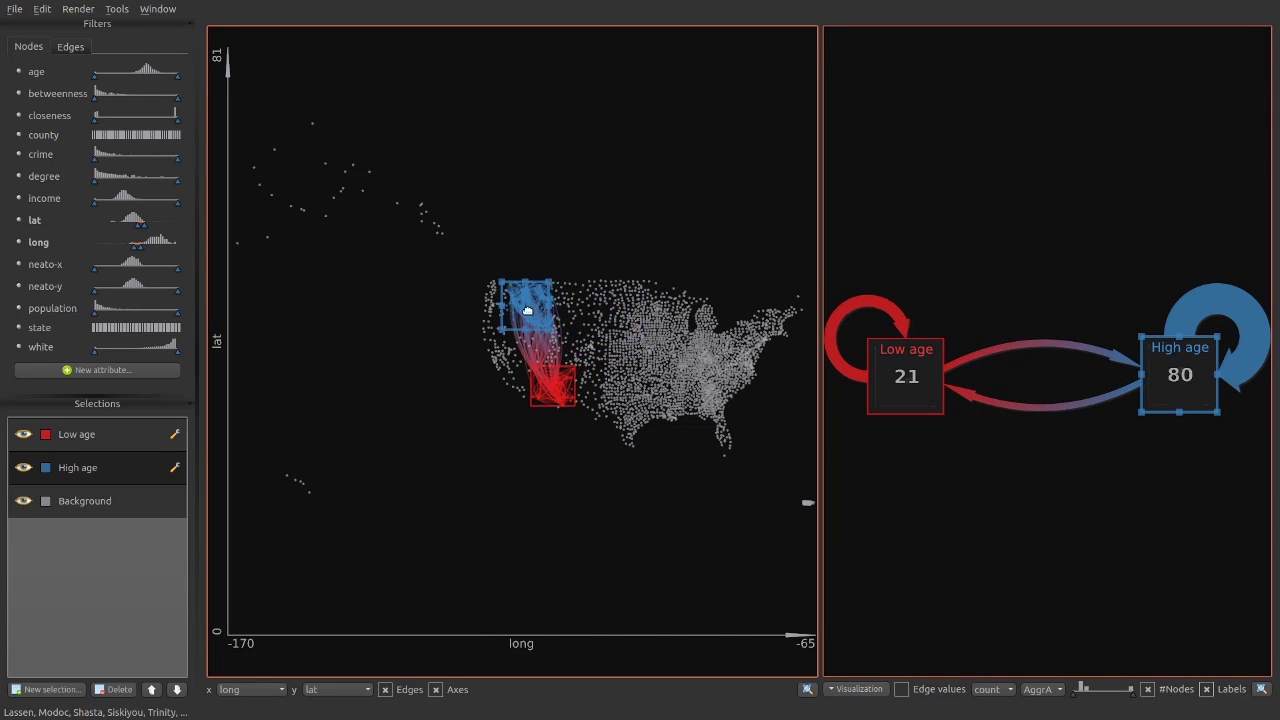
{"action": "mouse_move", "coordinate": [553, 381]}
{"action": "left_mouse_down"}
{"action": "mouse_move", "coordinate": [615, 385]}
{"action": "mouse_move", "coordinate": [560, 377]}
{"action": "left_mouse_up"}
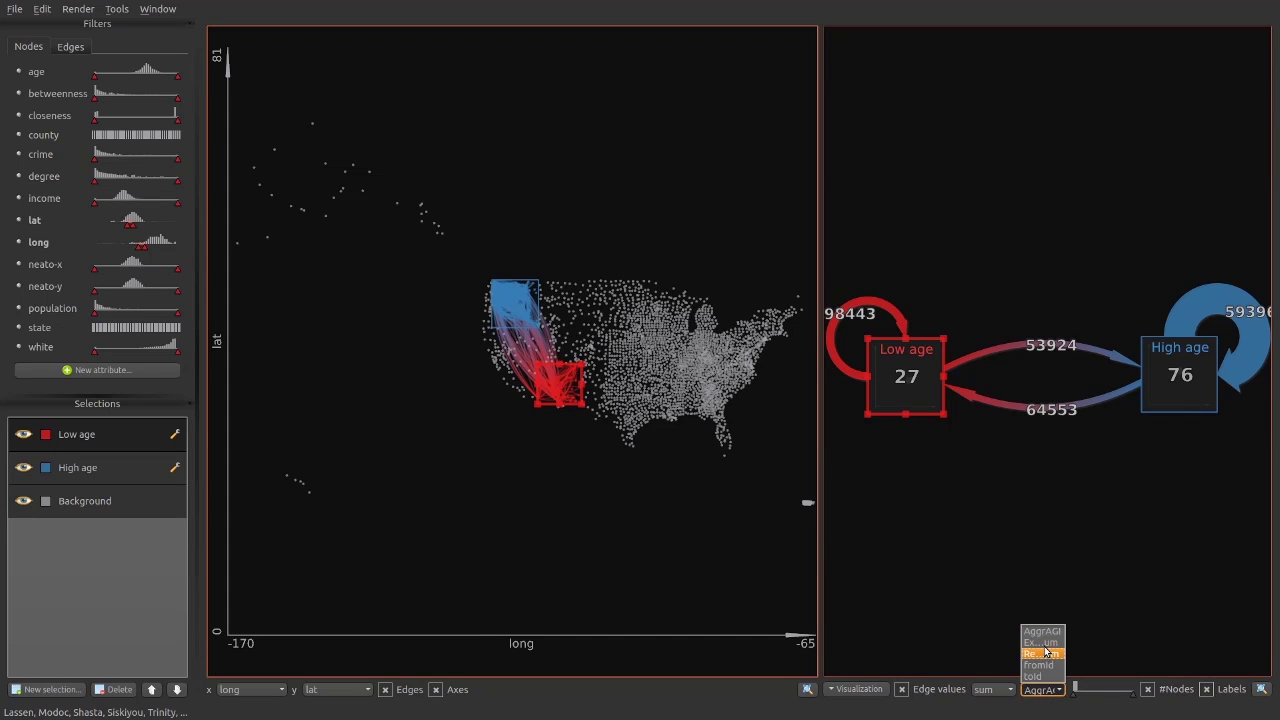
{"action": "mouse_move", "coordinate": [503, 298]}
{"action": "left_mouse_down"}
{"action": "mouse_move", "coordinate": [594, 302]}
{"action": "mouse_move", "coordinate": [514, 298]}
{"action": "left_mouse_up"}
{"action": "mouse_move", "coordinate": [571, 374]}
{"action": "left_mouse_down"}
{"action": "mouse_move", "coordinate": [606, 400]}
{"action": "mouse_move", "coordinate": [690, 412]}
{"action": "mouse_move", "coordinate": [570, 381]}
{"action": "left_mouse_up"}
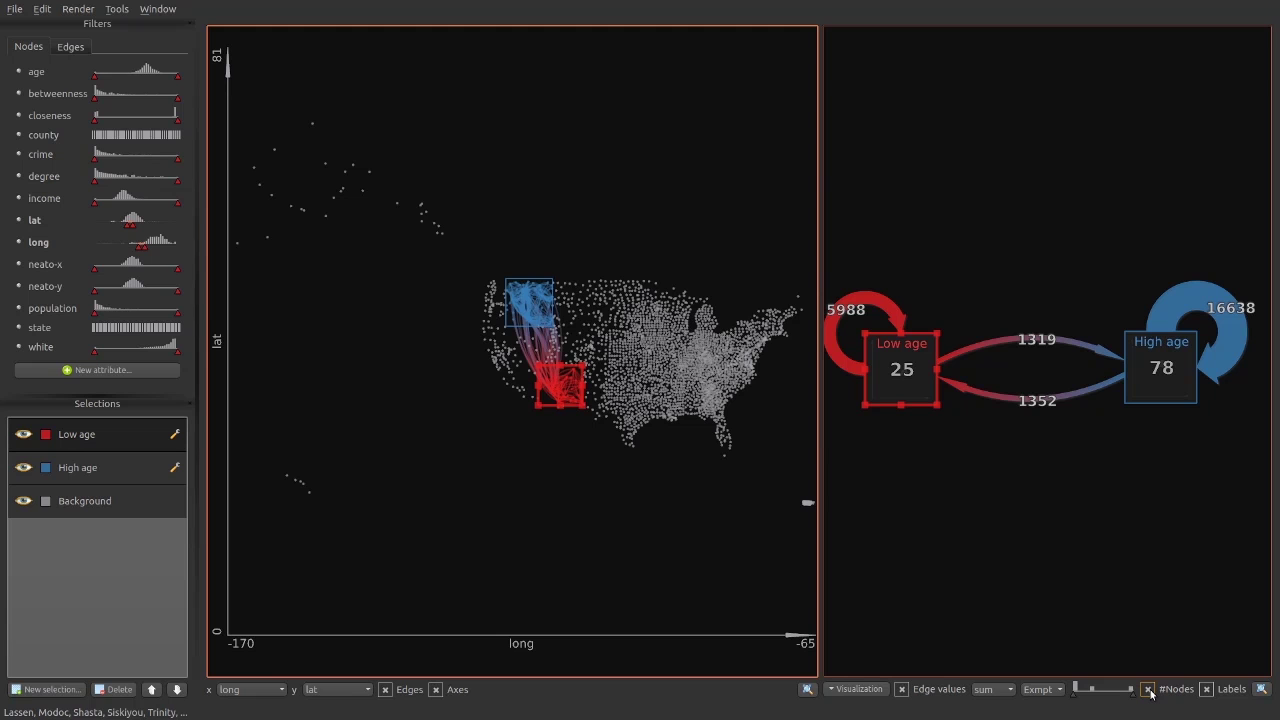
- Focus on the Low age node and plot age against income inside it while moving its selection across the southwestern counties
{"action": "double_click", "coordinate": [894, 388]}
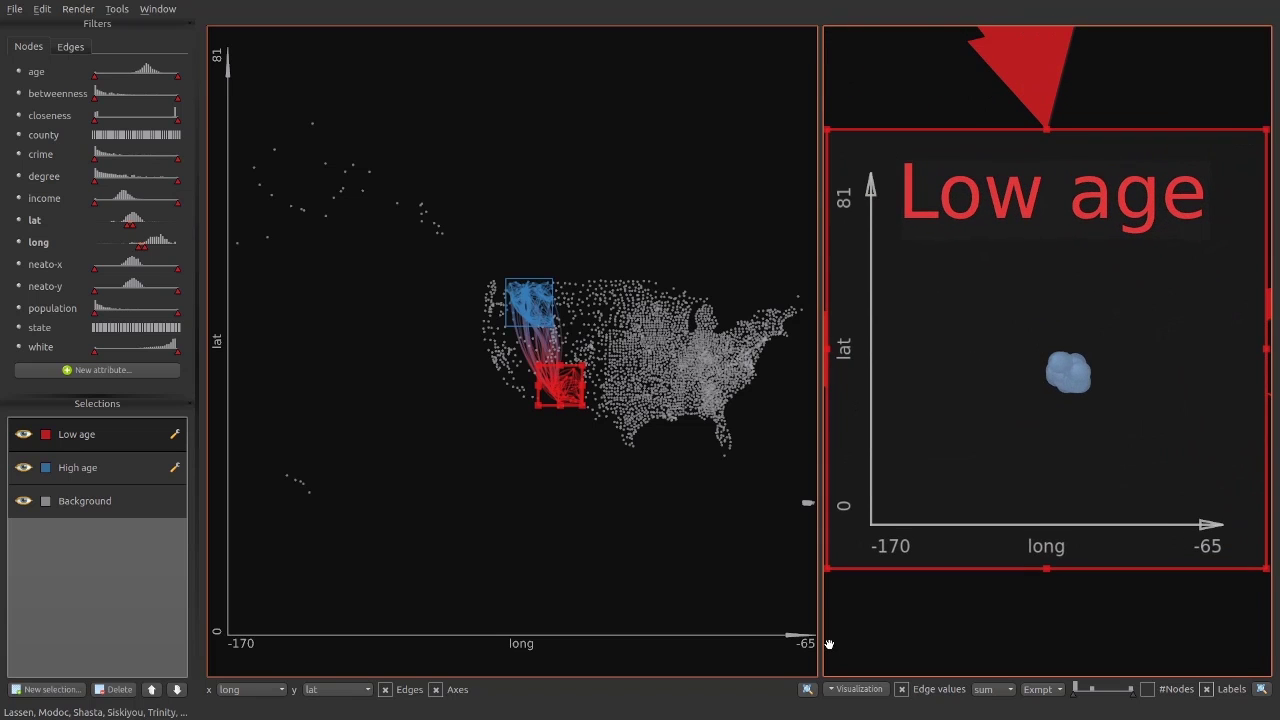
{"action": "mouse_move", "coordinate": [550, 368]}
{"action": "left_mouse_down"}
{"action": "mouse_move", "coordinate": [556, 388]}
{"action": "mouse_move", "coordinate": [606, 398]}
{"action": "mouse_move", "coordinate": [666, 388]}
{"action": "mouse_move", "coordinate": [612, 390]}
{"action": "mouse_move", "coordinate": [630, 446]}
{"action": "mouse_move", "coordinate": [660, 397]}
{"action": "mouse_move", "coordinate": [717, 437]}
{"action": "mouse_move", "coordinate": [651, 380]}
{"action": "mouse_move", "coordinate": [531, 375]}
{"action": "mouse_move", "coordinate": [539, 388]}
{"action": "left_mouse_up"}
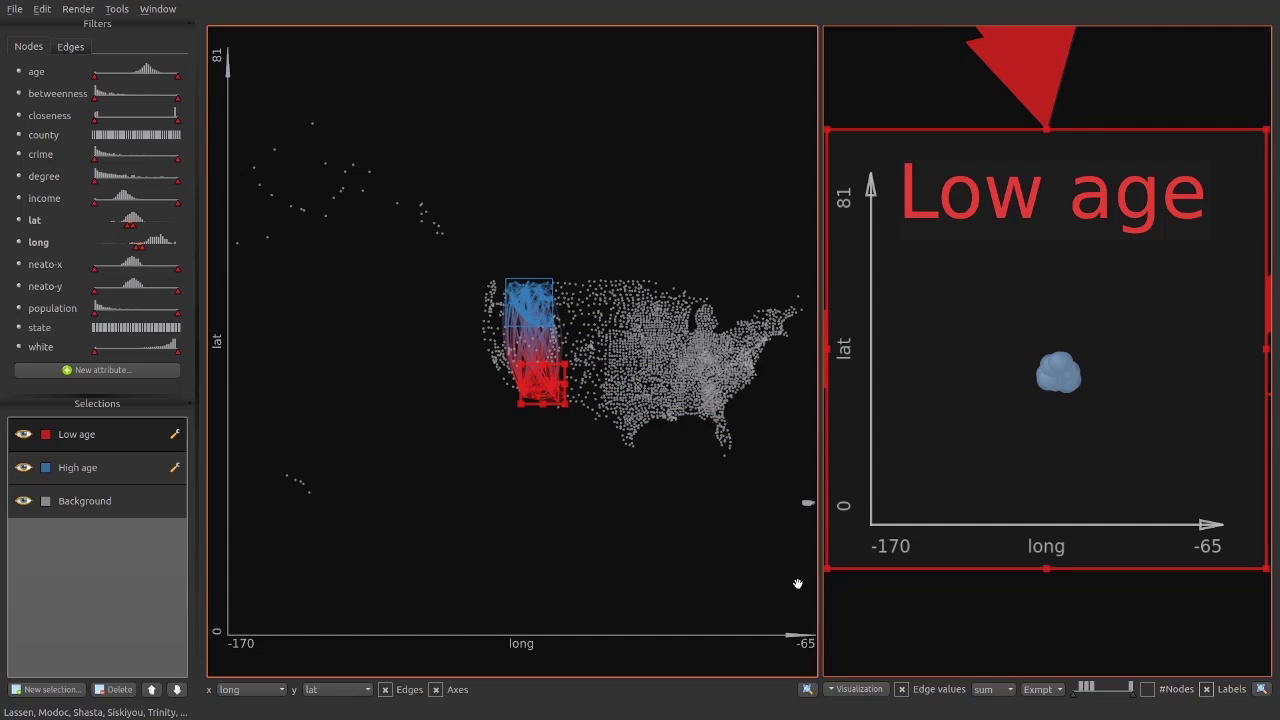
{"action": "left_click", "coordinate": [857, 688]}
{"action": "mouse_move", "coordinate": [886, 656]}
{"action": "left_click", "coordinate": [994, 530]}
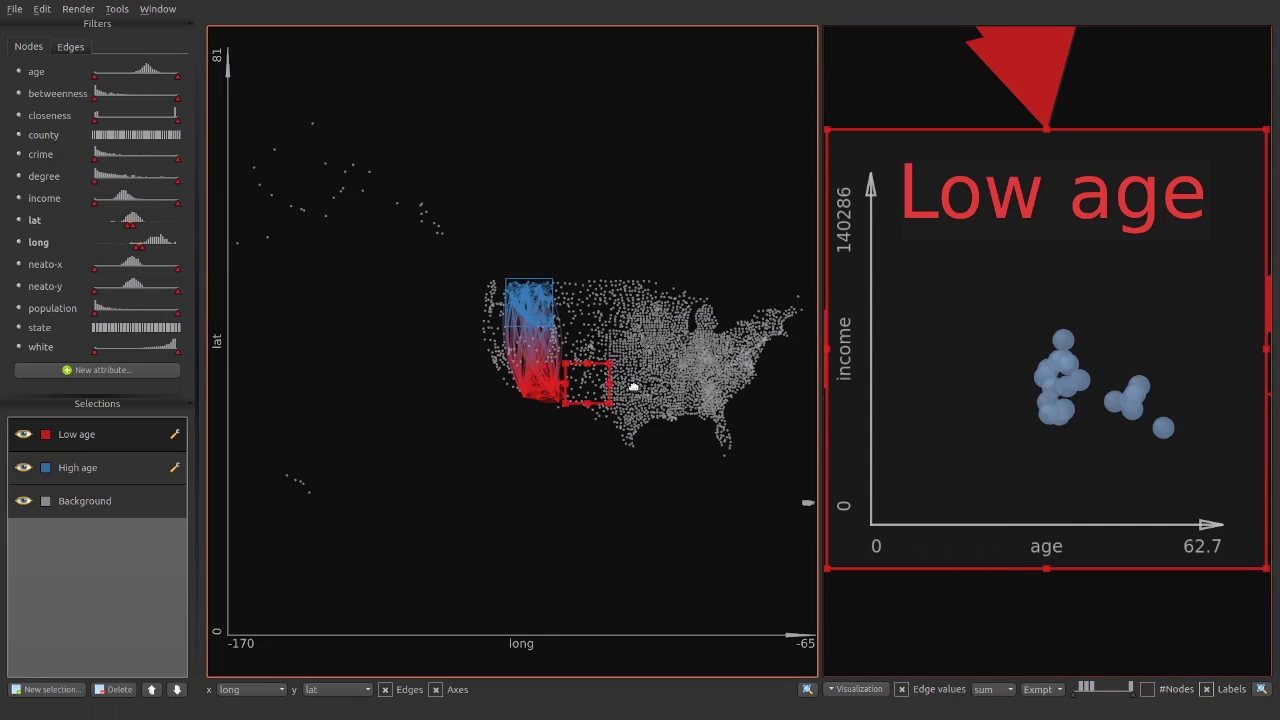
{"action": "mouse_move", "coordinate": [577, 380]}
{"action": "left_mouse_down"}
{"action": "mouse_move", "coordinate": [622, 400]}
{"action": "mouse_move", "coordinate": [600, 300]}
{"action": "mouse_move", "coordinate": [563, 378]}
{"action": "left_mouse_up"}
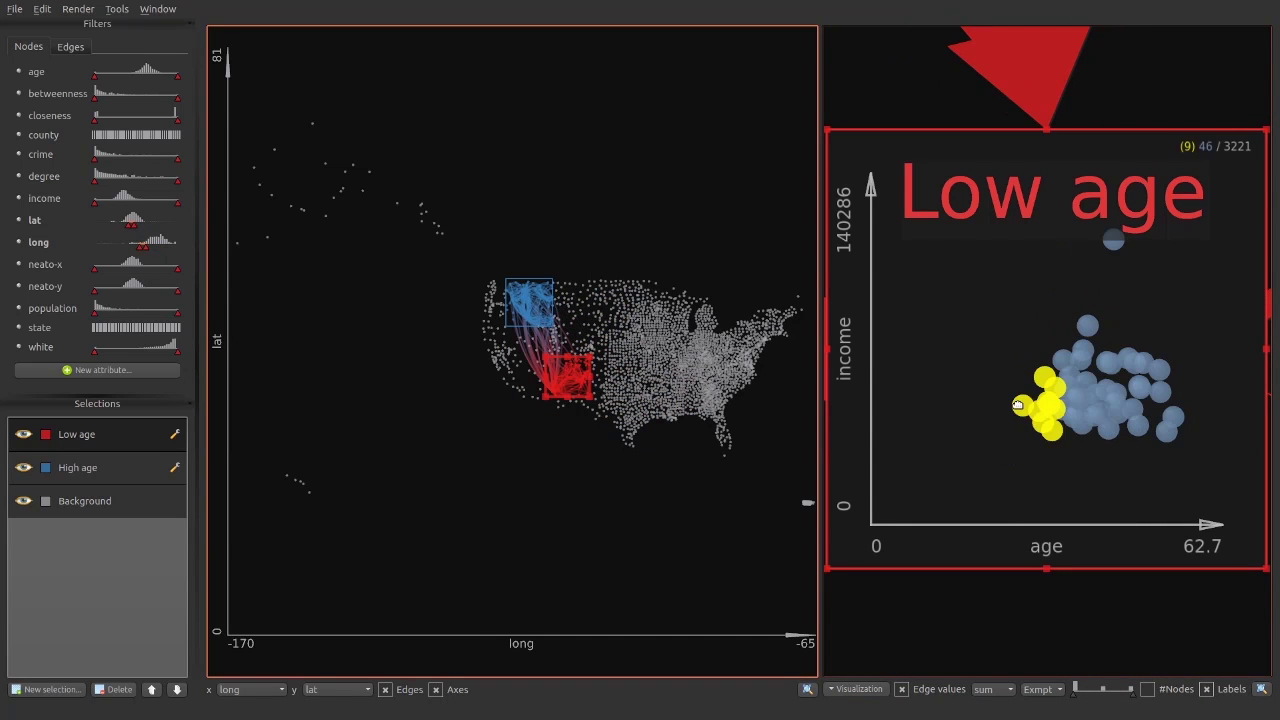
- Show histograms inside the nodes and reposition the High age selection over the northwest coast and Low age over the southwest
{"action": "double_click", "coordinate": [1064, 611]}
{"action": "left_click_drag", "start_coordinate": [528, 302], "coordinate": [493, 309]}
{"action": "left_click", "coordinate": [858, 689]}
{"action": "left_click", "coordinate": [1007, 685]}
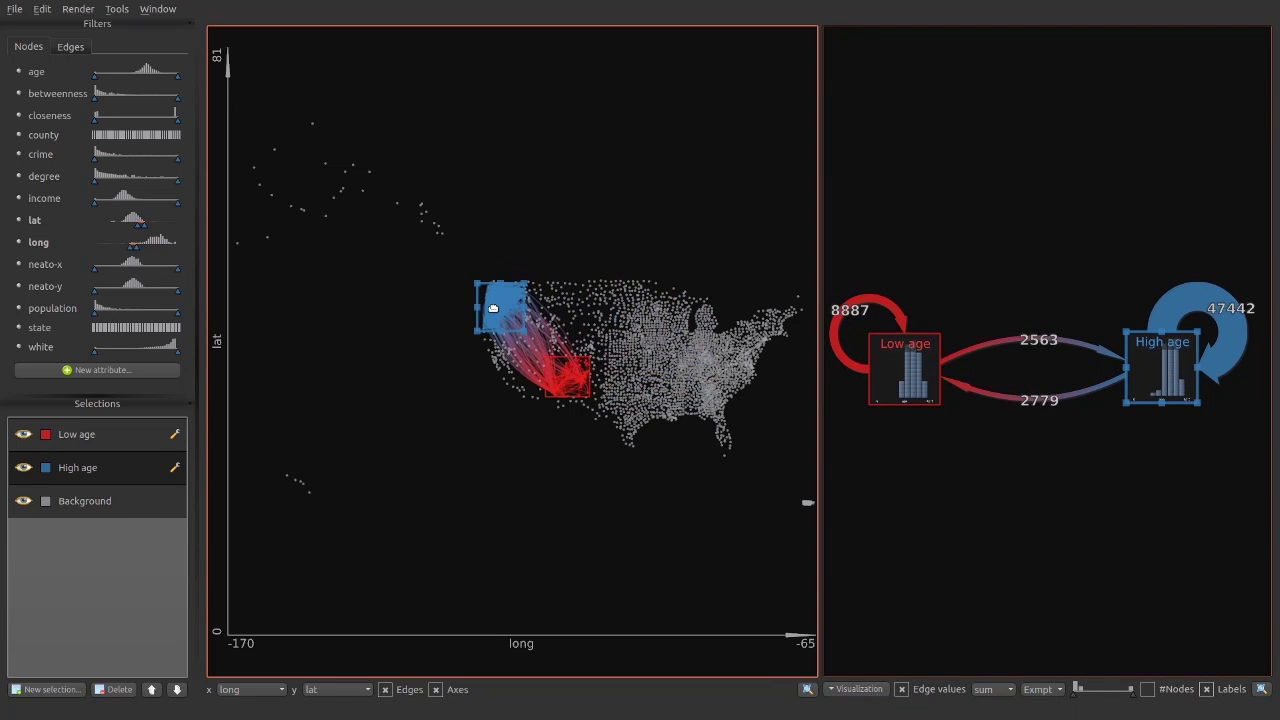
{"action": "mouse_move", "coordinate": [567, 377]}
{"action": "left_mouse_down"}
{"action": "mouse_move", "coordinate": [720, 428]}
{"action": "mouse_move", "coordinate": [577, 380]}
{"action": "mouse_move", "coordinate": [605, 395]}
{"action": "mouse_move", "coordinate": [563, 388]}
{"action": "left_mouse_up"}
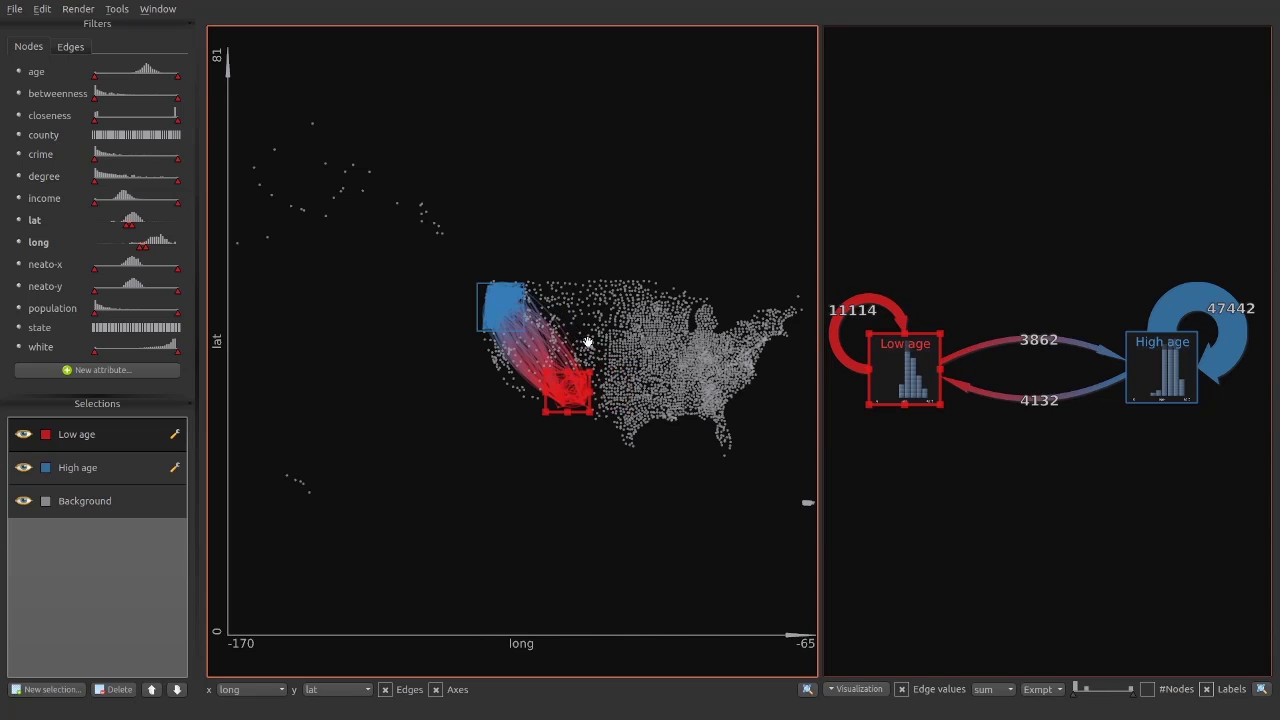
- Add a selection named "Florida" over the Florida counties and place its node above the Low age and High age nodes
{"action": "left_click_drag", "start_coordinate": [673, 383], "coordinate": [703, 413]}
{"action": "left_click_drag", "start_coordinate": [687, 396], "coordinate": [717, 436]}
{"action": "double_click", "coordinate": [86, 434]}
{"action": "left_click_drag", "start_coordinate": [1061, 483], "coordinate": [985, 530]}
{"action": "left_click_drag", "start_coordinate": [1230, 455], "coordinate": [1029, 268]}
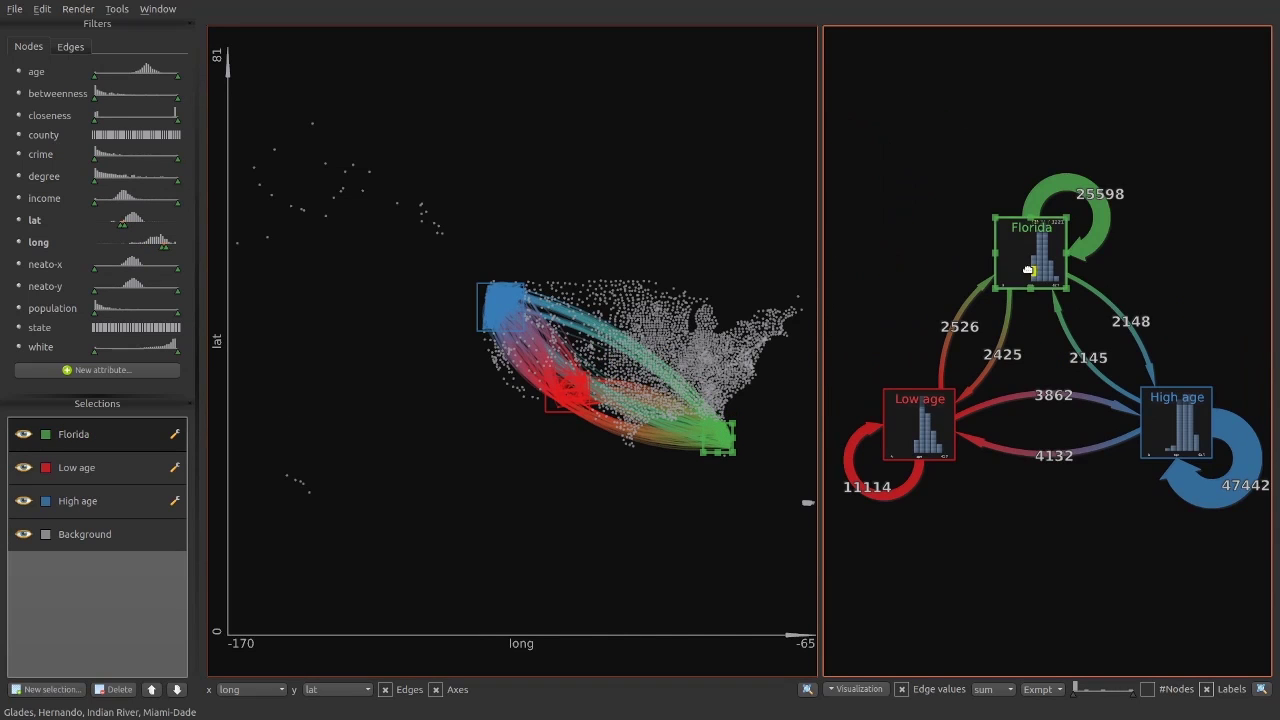
- Add a fourth selection and place it over the northeastern counties around New Jersey
{"action": "right_click", "coordinate": [656, 300]}
{"action": "left_click", "coordinate": [664, 308]}
{"action": "left_click_drag", "start_coordinate": [672, 315], "coordinate": [760, 339]}
- Limit Selection 4 to between-out and background-in edges, turning off its within and between-in edges
{"action": "left_click", "coordinate": [68, 49]}
{"action": "left_click", "coordinate": [163, 281]}
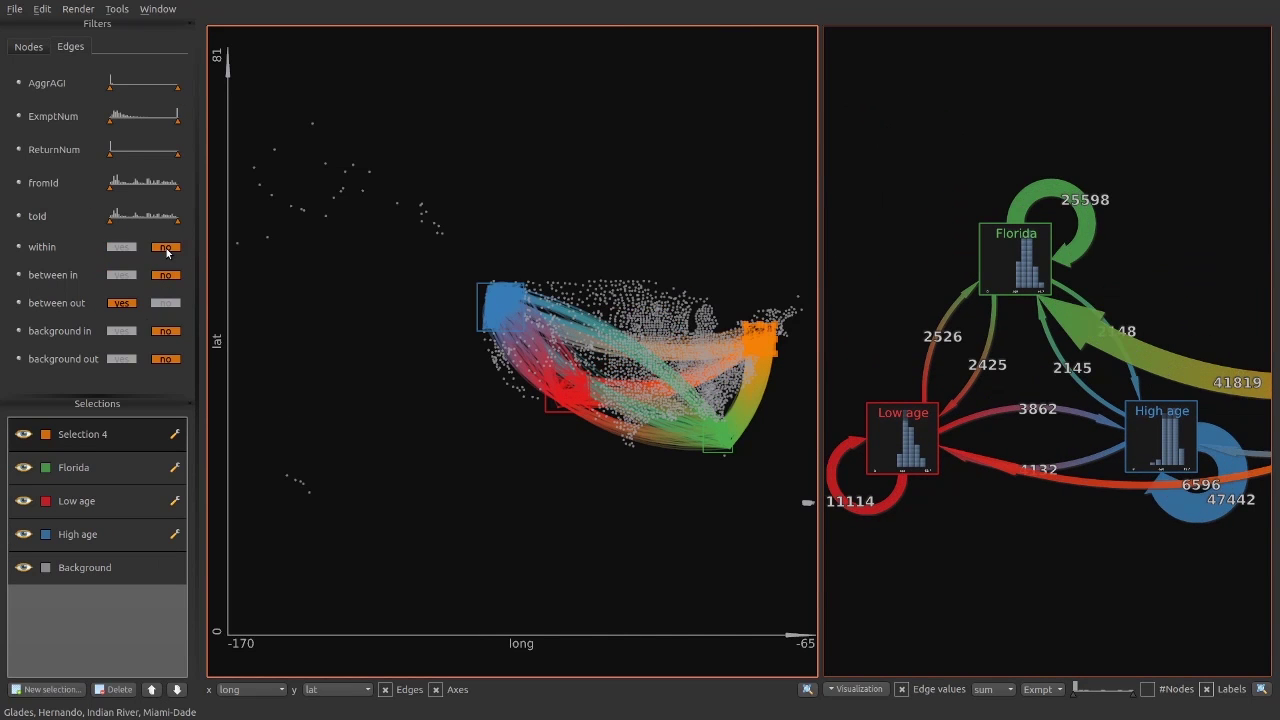
{"action": "left_click", "coordinate": [165, 247]}
{"action": "left_click", "coordinate": [121, 330]}
- Spread the nodes into a square with Florida and Selection 4 above High age and Low age, and hide the edge values
{"action": "scroll", "coordinate": [1159, 318], "scroll_direction": "down", "scroll_amount": 2}
{"action": "left_click_drag", "start_coordinate": [1160, 318], "coordinate": [1071, 324]}
{"action": "left_click_drag", "start_coordinate": [1265, 377], "coordinate": [963, 280]}
{"action": "left_click_drag", "start_coordinate": [1071, 400], "coordinate": [929, 497]}
{"action": "left_click_drag", "start_coordinate": [903, 400], "coordinate": [1094, 482]}
{"action": "scroll", "coordinate": [1030, 372], "scroll_direction": "up", "scroll_amount": 2}
{"action": "left_click_drag", "start_coordinate": [999, 254], "coordinate": [937, 246]}
{"action": "left_click_drag", "start_coordinate": [951, 529], "coordinate": [918, 511]}
{"action": "left_click", "coordinate": [902, 689]}
{"action": "scroll", "coordinate": [1038, 378], "scroll_direction": "up", "scroll_amount": 1}
{"action": "left_click_drag", "start_coordinate": [1038, 378], "coordinate": [1043, 363]}
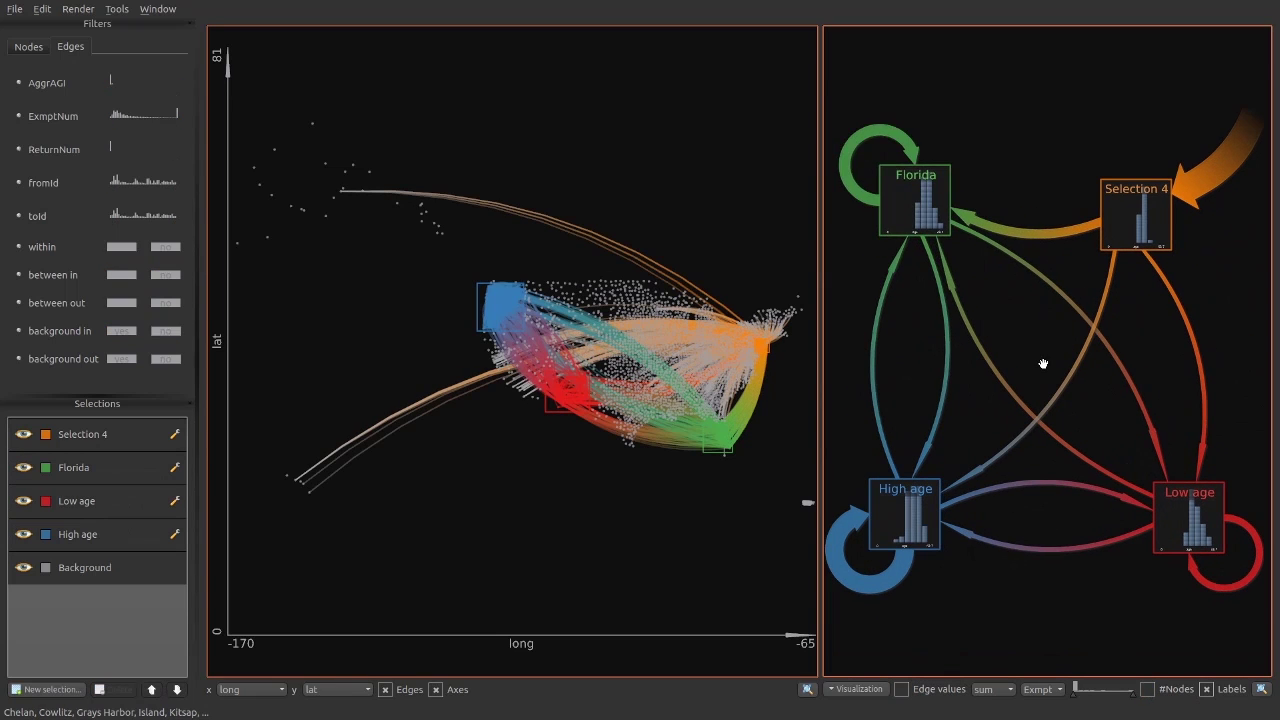
- Move the Florida node closer to High age, reposition the Selection 4 node, and toggle its between-out edges off and back on
{"action": "left_click_drag", "start_coordinate": [894, 206], "coordinate": [891, 317]}
{"action": "left_click", "coordinate": [1134, 222]}
{"action": "left_click", "coordinate": [161, 304]}
{"action": "left_click", "coordinate": [135, 304]}
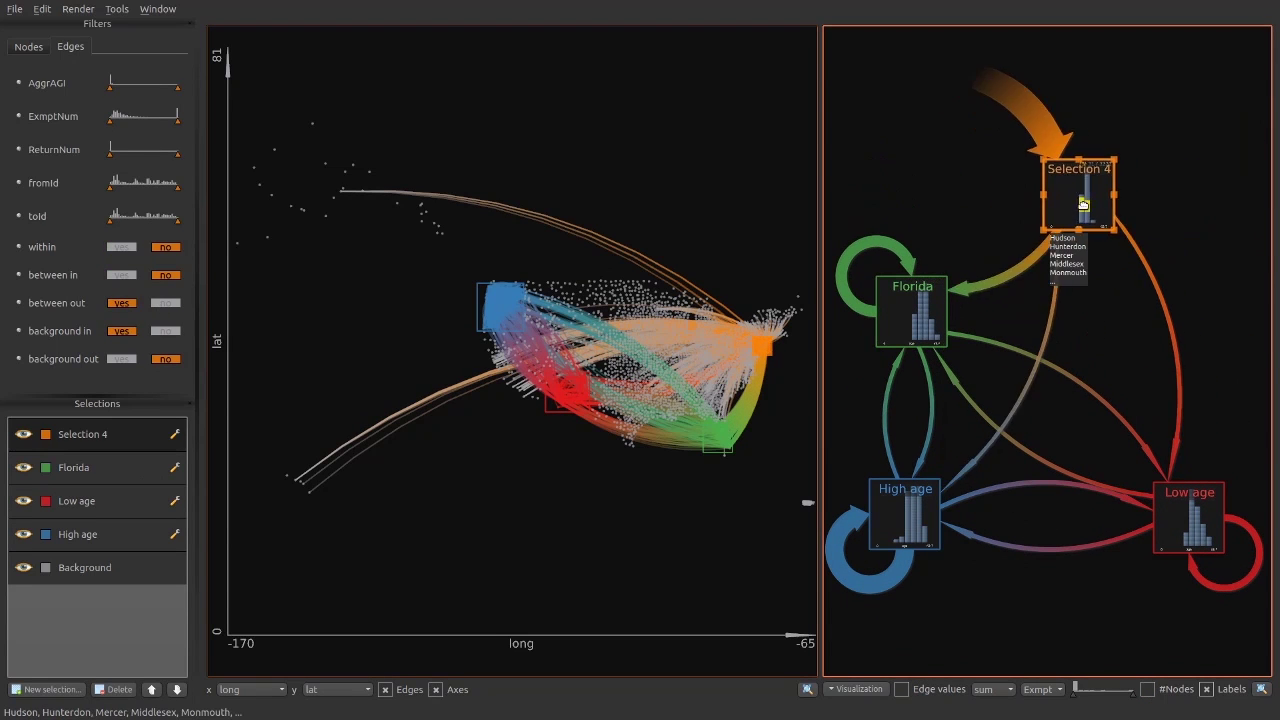
{"action": "left_click", "coordinate": [1160, 294]}
- Show small multiples inside the nodes and inspect those of High age while nudging its selection on the map
{"action": "left_click", "coordinate": [848, 690]}
{"action": "mouse_move", "coordinate": [850, 656]}
{"action": "left_click", "coordinate": [968, 712]}
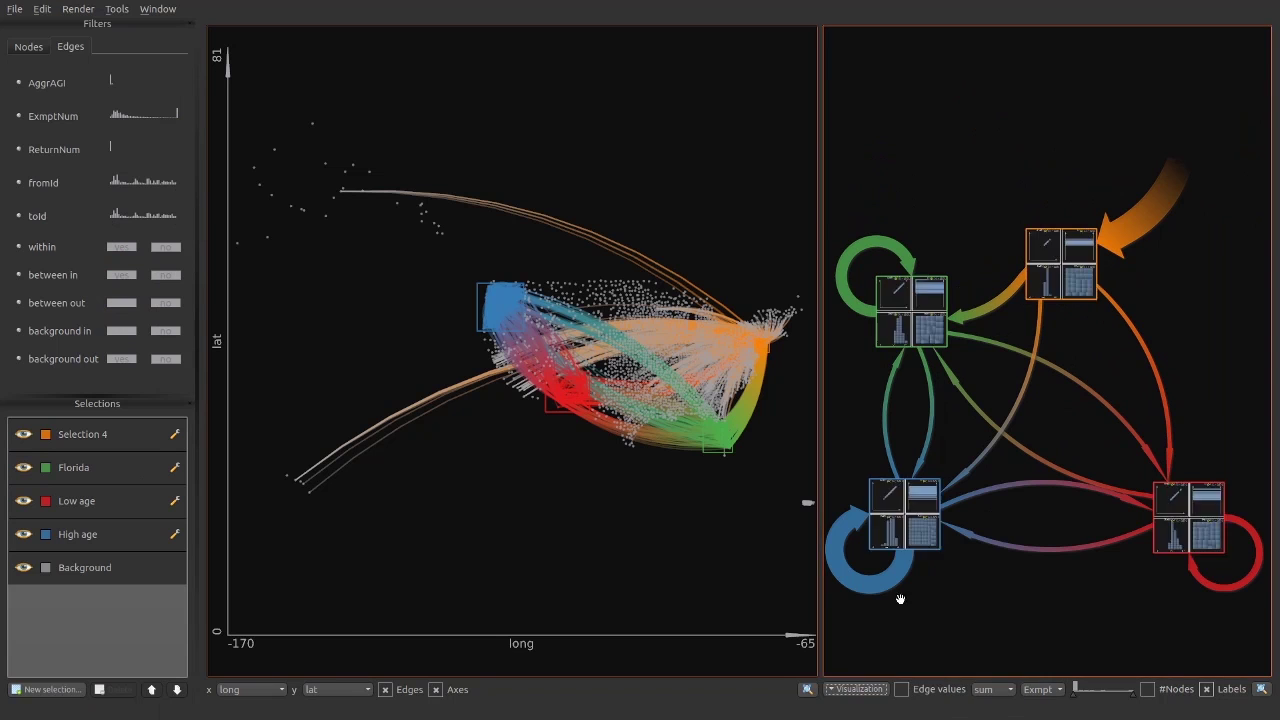
{"action": "scroll", "coordinate": [872, 557], "scroll_direction": "up", "scroll_amount": 6}
{"action": "mouse_move", "coordinate": [498, 306]}
{"action": "left_mouse_down"}
{"action": "mouse_move", "coordinate": [554, 297]}
{"action": "mouse_move", "coordinate": [500, 311]}
{"action": "left_mouse_up"}
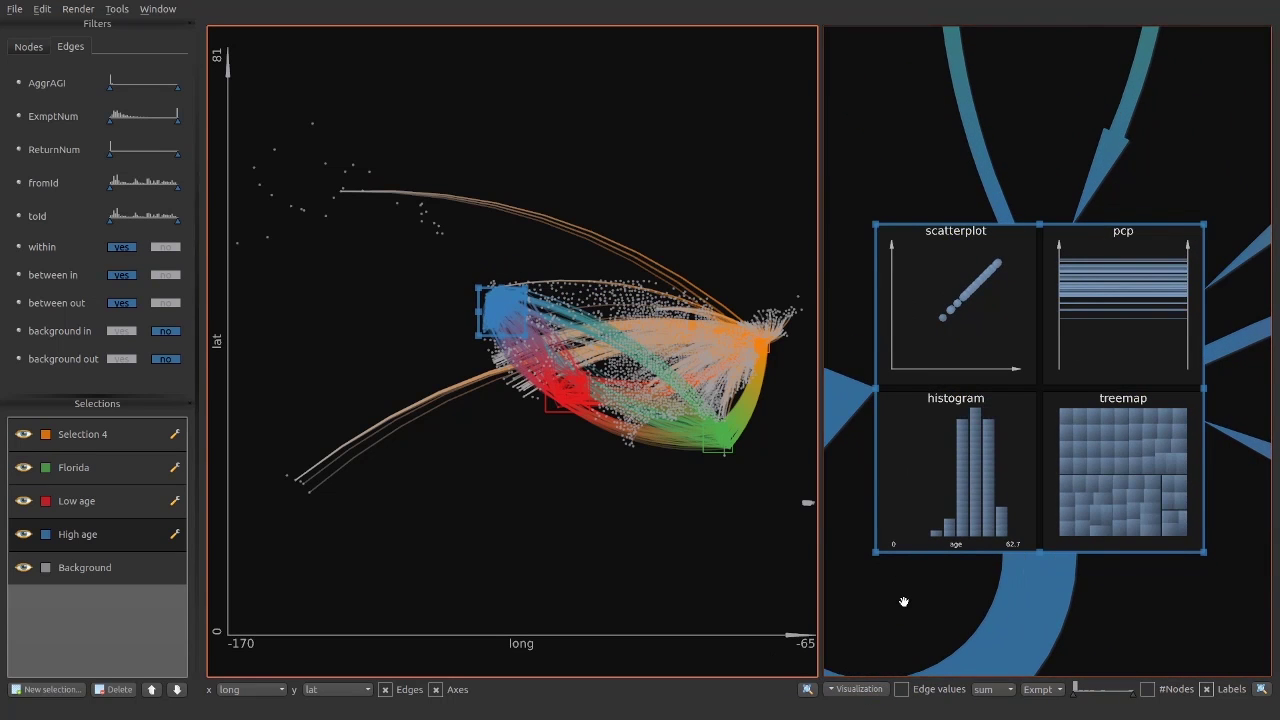
{"action": "scroll", "coordinate": [903, 602], "scroll_direction": "down", "scroll_amount": 6}
{"action": "left_click", "coordinate": [1051, 571]}
- Switch all four nodes to scatterplots that plot two different attributes
{"action": "left_click", "coordinate": [856, 690]}
{"action": "mouse_move", "coordinate": [850, 670]}
{"action": "left_click", "coordinate": [972, 656]}
{"action": "left_click", "coordinate": [856, 690]}
{"action": "left_click", "coordinate": [993, 602]}
{"action": "scroll", "coordinate": [889, 631], "scroll_direction": "down", "scroll_amount": 1}
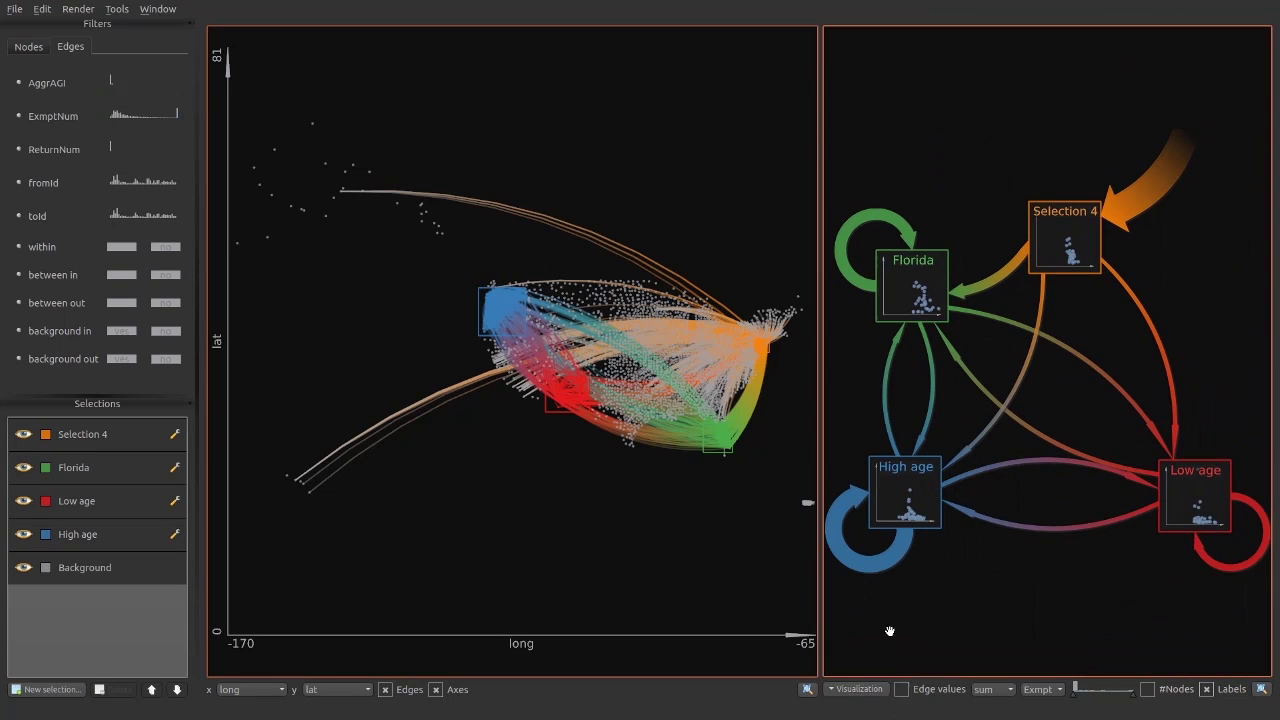
- Show a parallel coordinates plot in Low age, a histogram in Florida and a treemap in Selection 4, keeping High age's scatterplot
{"action": "left_click", "coordinate": [856, 690]}
{"action": "mouse_move", "coordinate": [850, 641]}
{"action": "left_click", "coordinate": [968, 712]}
{"action": "left_click", "coordinate": [905, 495]}
{"action": "left_click", "coordinate": [908, 275]}
{"action": "left_click", "coordinate": [1068, 242]}
{"action": "left_click", "coordinate": [845, 689]}
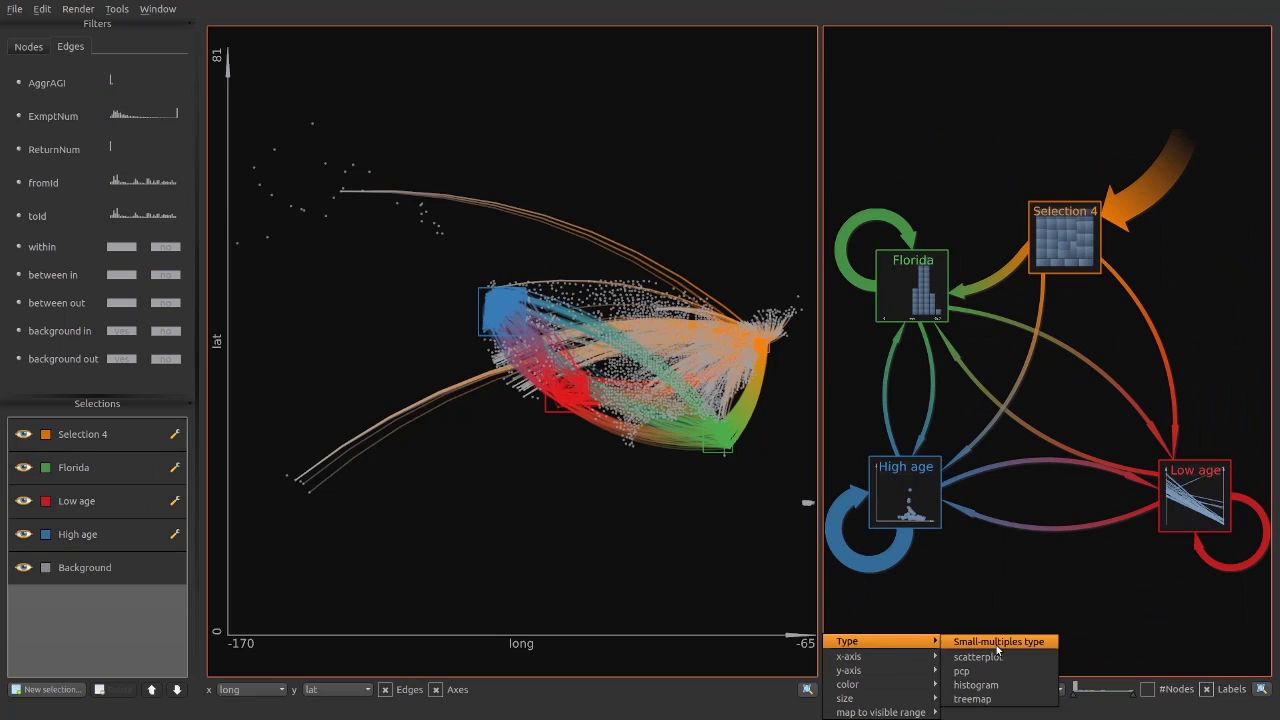
{"action": "left_click", "coordinate": [1000, 641]}
{"action": "left_click", "coordinate": [884, 572]}
- Shift the High age selection slightly north and the Low age selection west on the map while examining their node plots
{"action": "mouse_move", "coordinate": [499, 305]}
{"action": "left_mouse_down"}
{"action": "mouse_move", "coordinate": [551, 308]}
{"action": "mouse_move", "coordinate": [498, 297]}
{"action": "left_mouse_up"}
{"action": "scroll", "coordinate": [922, 483], "scroll_direction": "down", "scroll_amount": 5}
{"action": "left_click_drag", "start_coordinate": [1120, 230], "coordinate": [1053, 489]}
{"action": "scroll", "coordinate": [1053, 489], "scroll_direction": "up", "scroll_amount": 3}
{"action": "double_click", "coordinate": [1053, 489]}
{"action": "scroll", "coordinate": [1148, 497], "scroll_direction": "up", "scroll_amount": 5}
{"action": "left_click_drag", "start_coordinate": [1148, 497], "coordinate": [789, 397]}
{"action": "left_click_drag", "start_coordinate": [565, 396], "coordinate": [537, 395]}
{"action": "double_click", "coordinate": [968, 131]}
{"action": "left_click", "coordinate": [872, 687]}
{"action": "left_click", "coordinate": [902, 592]}
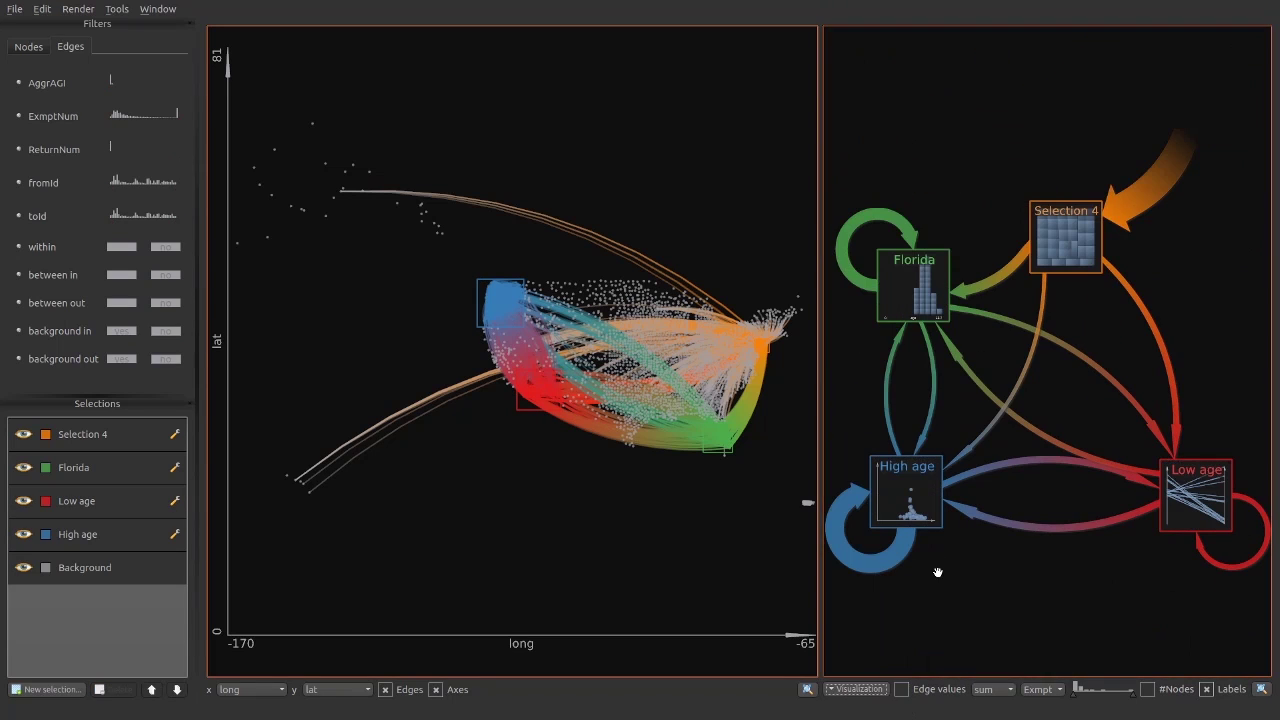
- Move Selection 4 to Alaska on the map and enlarge it to enclose the Alaskan counties
{"action": "left_click_drag", "start_coordinate": [763, 342], "coordinate": [253, 120]}
{"action": "left_click_drag", "start_coordinate": [263, 129], "coordinate": [466, 243]}
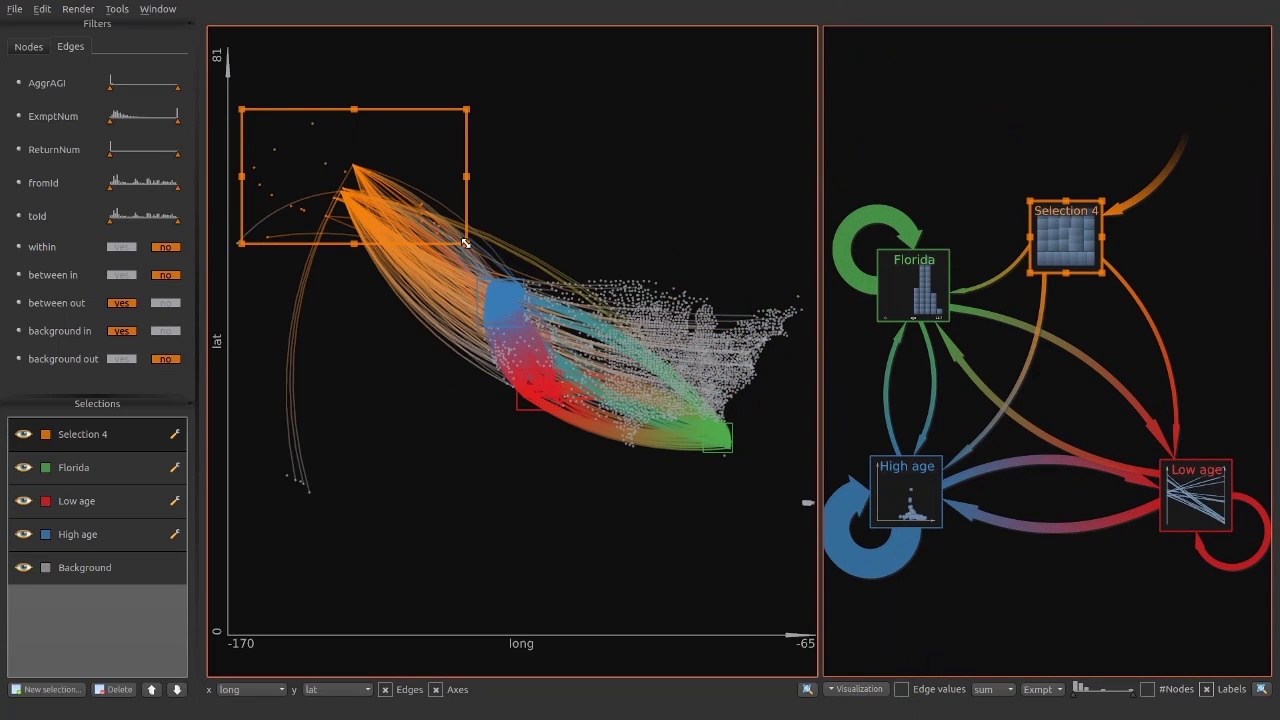
{"action": "left_click", "coordinate": [600, 200]}
- Move the Florida node upward and the Low age node closer to High age
{"action": "left_click_drag", "start_coordinate": [908, 297], "coordinate": [898, 256]}
{"action": "left_click", "coordinate": [549, 508]}
{"action": "left_click_drag", "start_coordinate": [1196, 497], "coordinate": [1083, 491]}
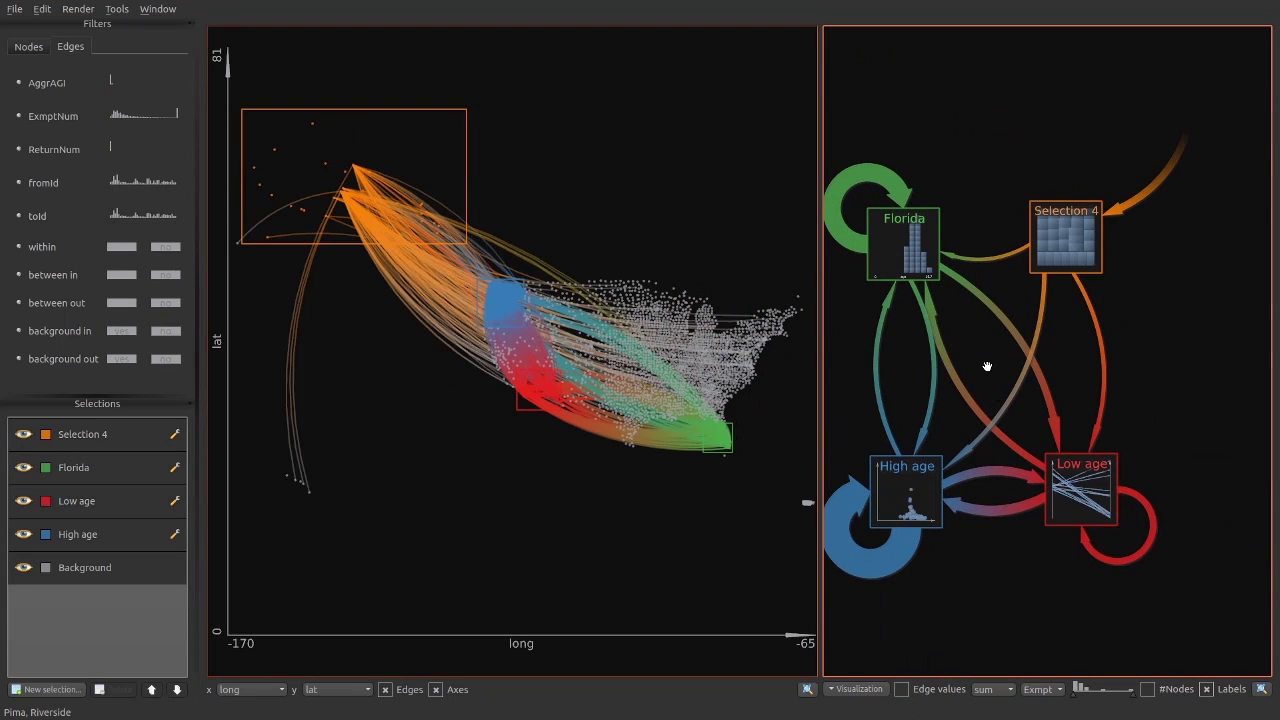
{"action": "double_click", "coordinate": [988, 366]}
- Hide the edges between Low age and High age by turning off their between-in and between-out edges
{"action": "left_click", "coordinate": [1165, 526]}
{"action": "left_click", "coordinate": [165, 275]}
{"action": "left_click", "coordinate": [165, 303]}
{"action": "left_click_drag", "start_coordinate": [934, 529], "coordinate": [915, 543]}
- Rearrange the nodes so Low age sits beside Florida and Selection 4 sits below Low age, beside High age
{"action": "left_click_drag", "start_coordinate": [1165, 526], "coordinate": [1063, 64]}
{"action": "double_click", "coordinate": [1085, 360]}
{"action": "left_click_drag", "start_coordinate": [1129, 256], "coordinate": [1123, 441]}
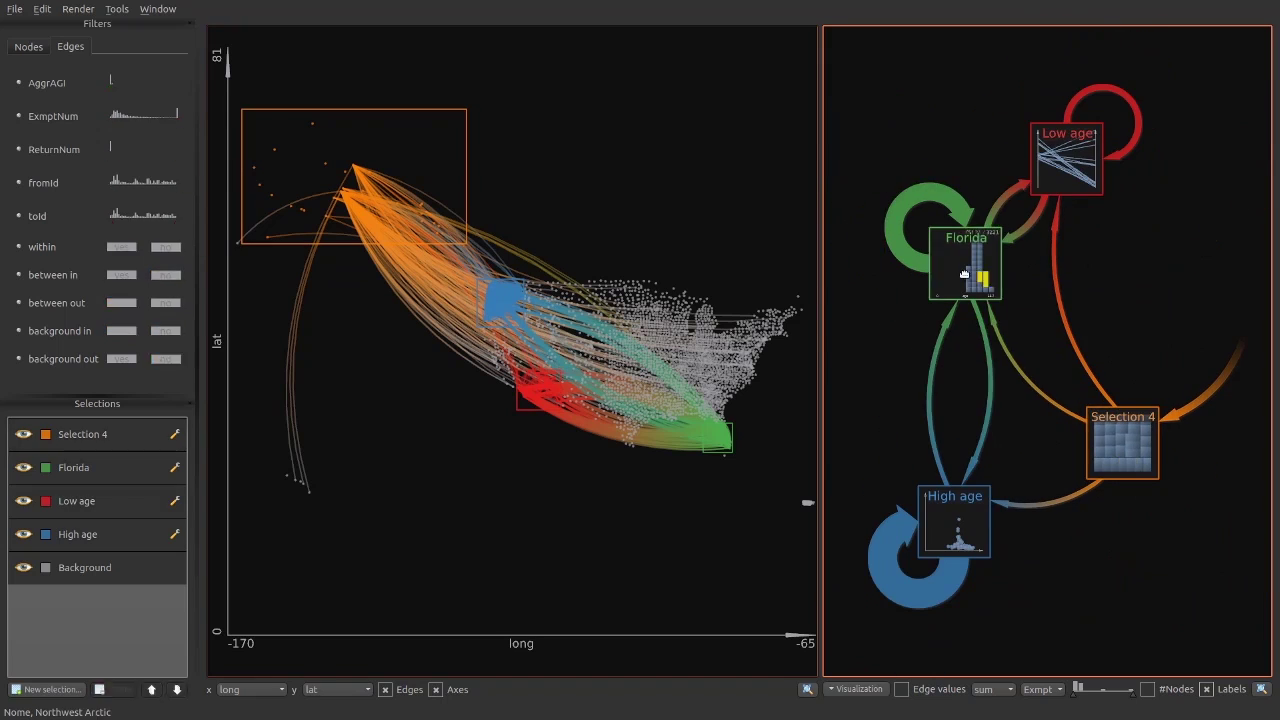
{"action": "left_click_drag", "start_coordinate": [974, 275], "coordinate": [915, 345]}
{"action": "left_click_drag", "start_coordinate": [1077, 155], "coordinate": [1136, 331]}
- Show the background-out edges of Selection 4 and hide them again
{"action": "left_click", "coordinate": [340, 175]}
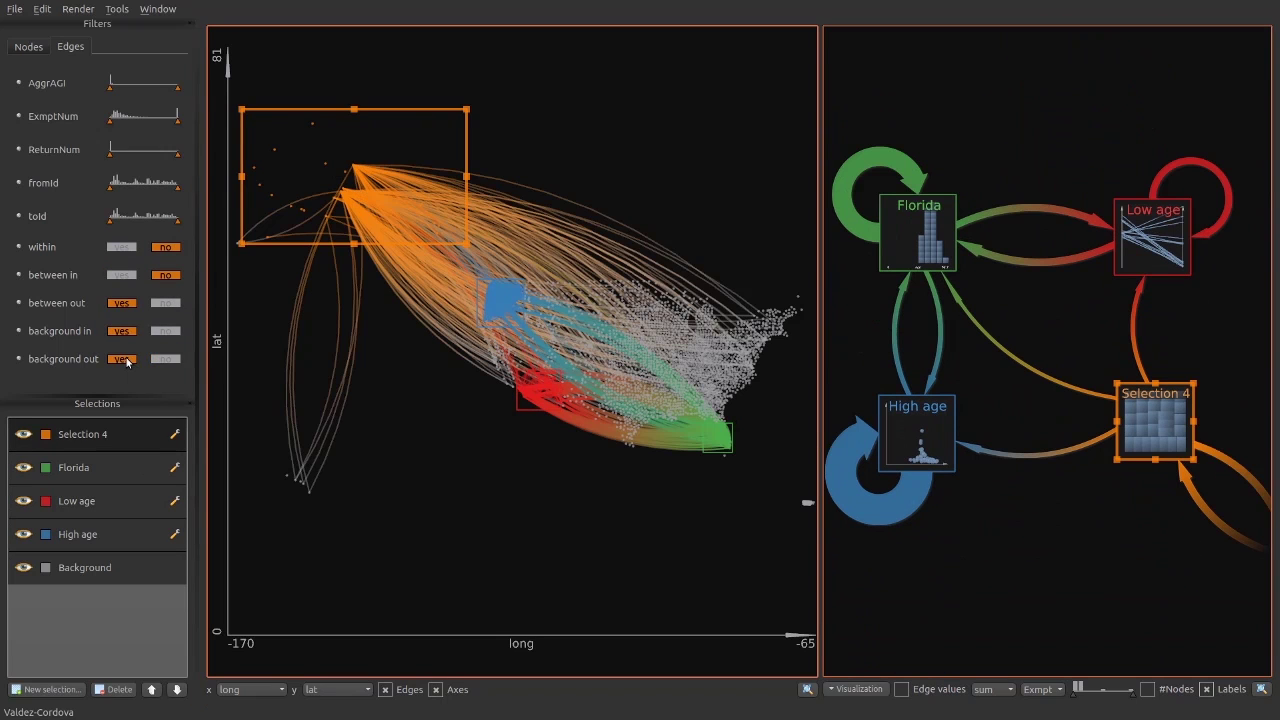
{"action": "left_click", "coordinate": [805, 526]}
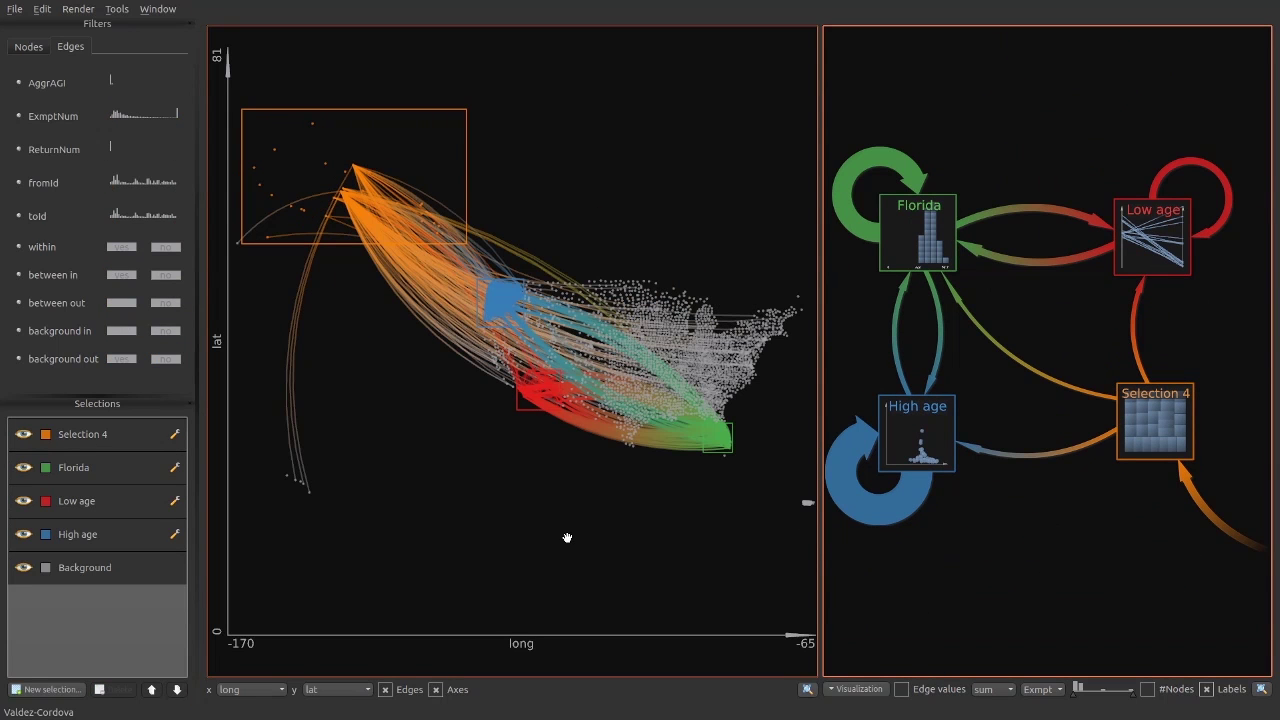
- Switch the map to bright glowing edge rendering and highlight the Low age and High age selections
{"action": "left_click", "coordinate": [82, 25]}
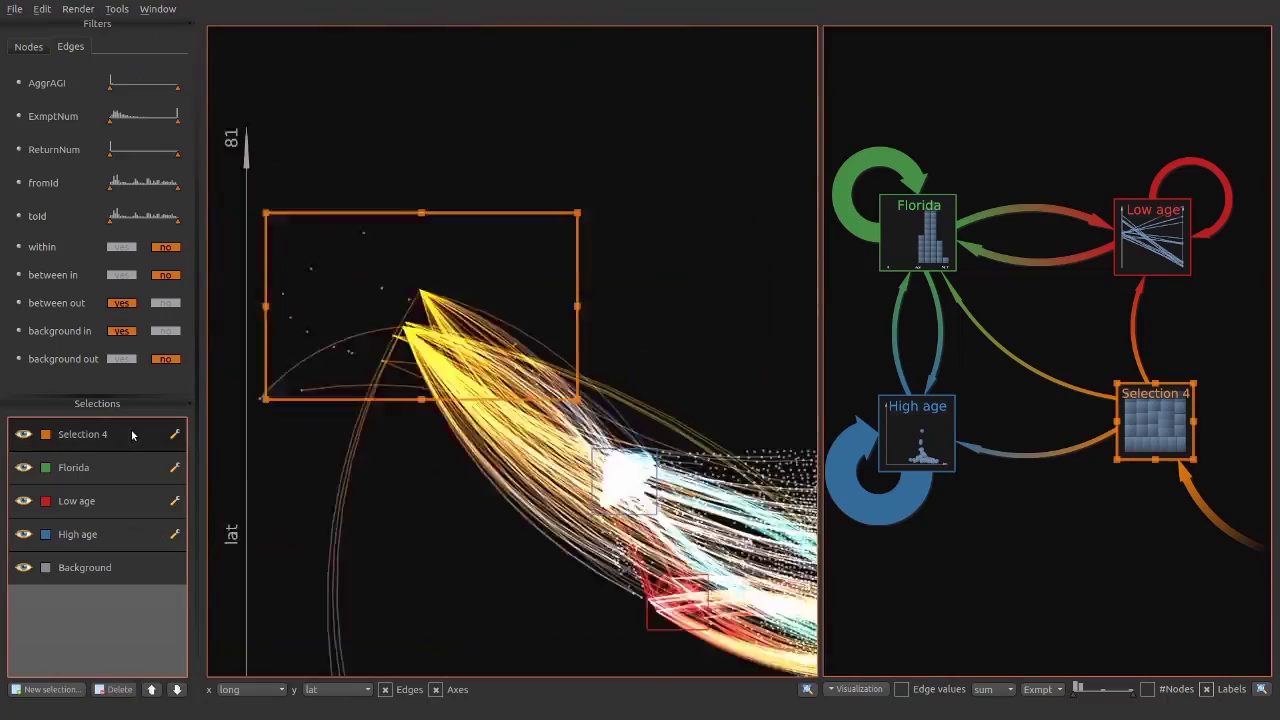
{"action": "left_click", "coordinate": [120, 500]}
{"action": "left_click", "coordinate": [123, 533]}
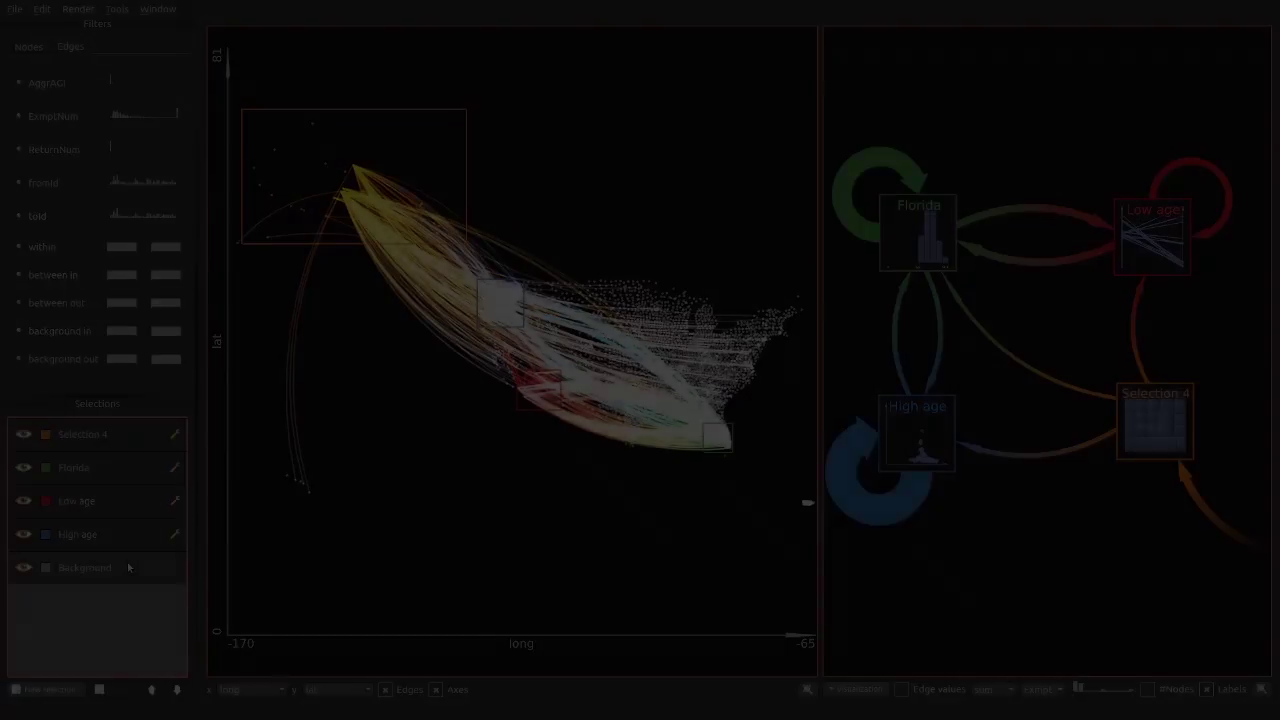